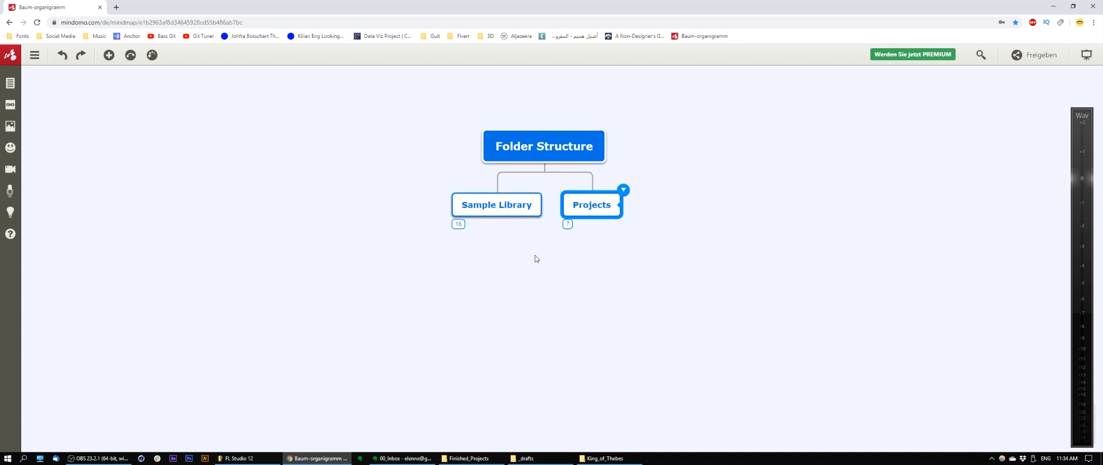
- Expand the Projects branch of the mind map and switch to the _drafts folder in File Explorer to view the draft project files
left_click(568, 224)
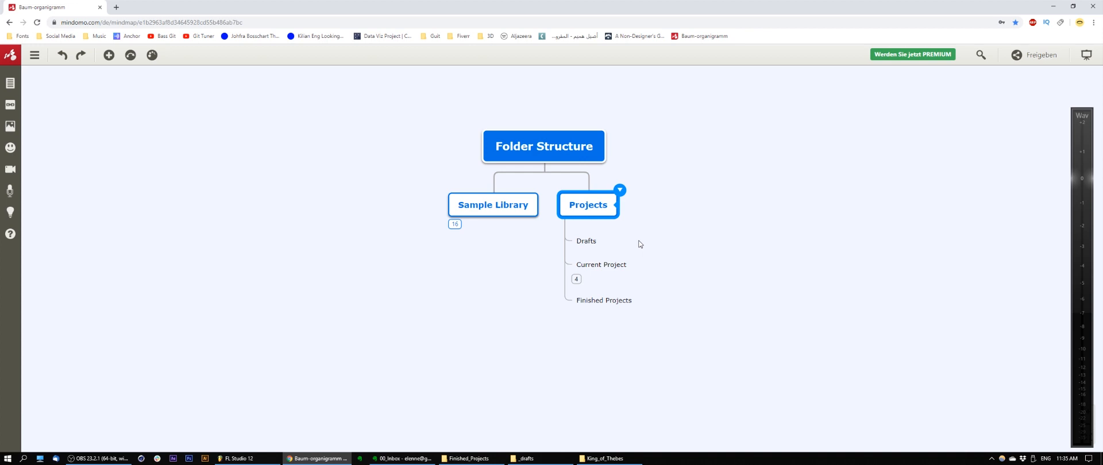
left_click(526, 458)
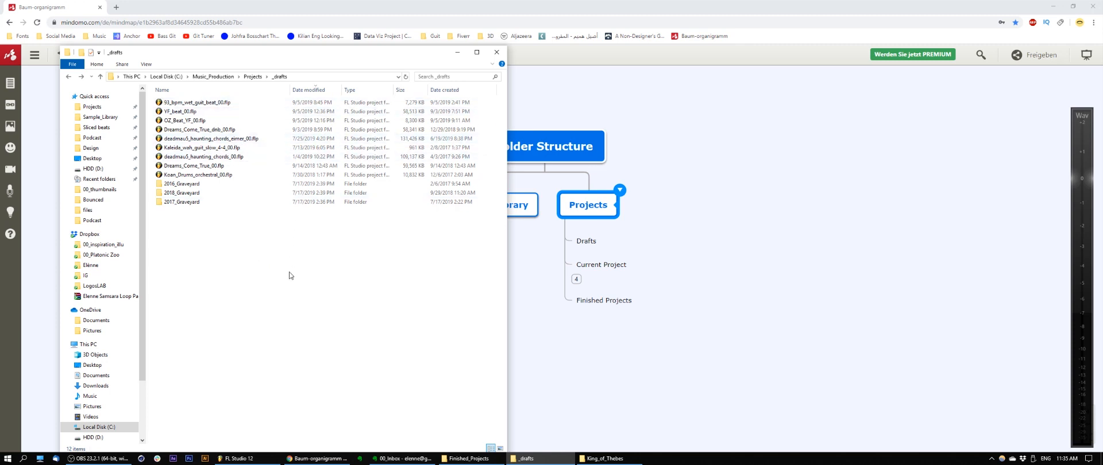
left_click(243, 139)
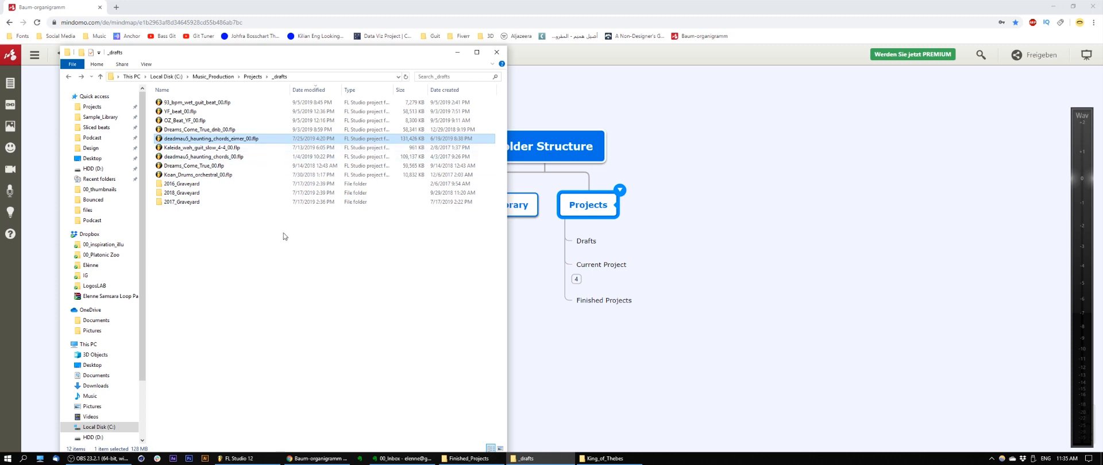
- Look through the old projects in the 2016_Graveyard folder and return to the _drafts folder
double_click(181, 184)
scroll(214, 298, "down", 5)
scroll(215, 299, "up", 1)
left_click(69, 76)
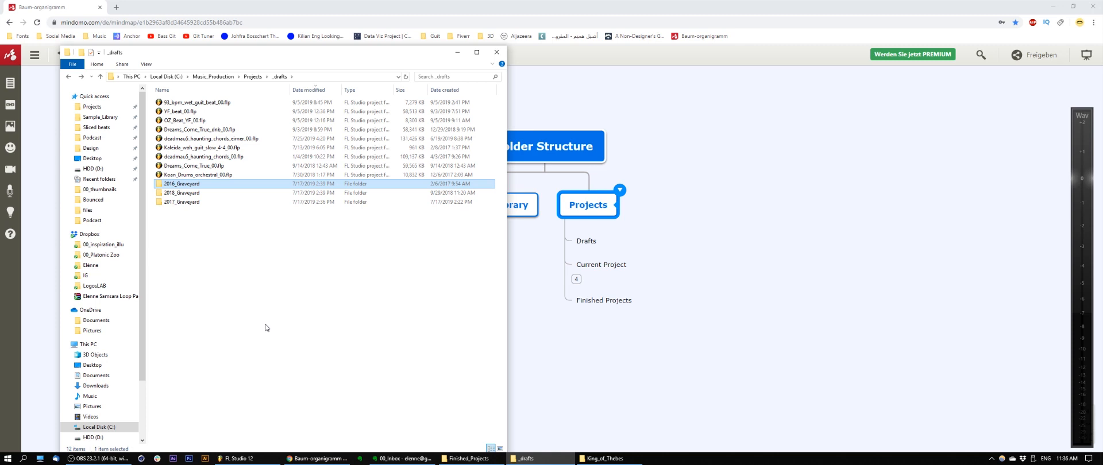
double_click(178, 184)
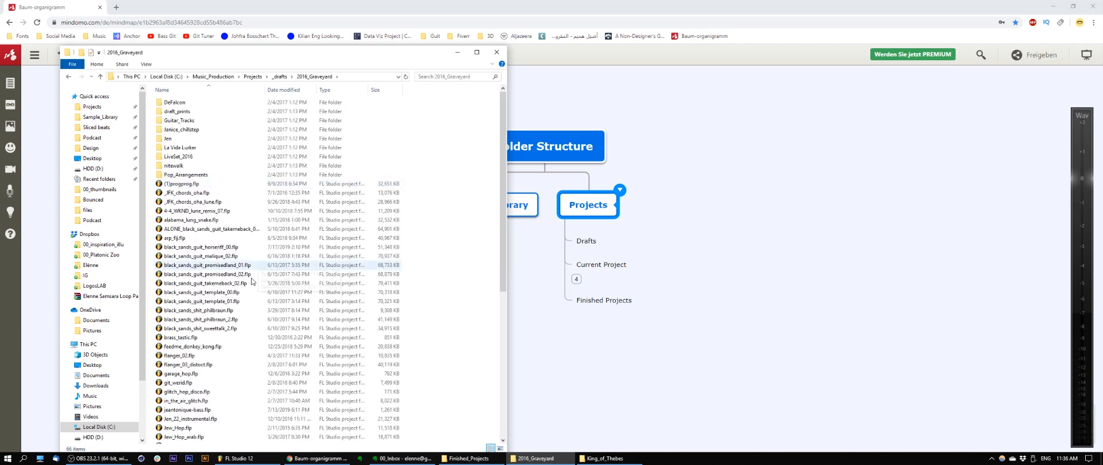
scroll(251, 281, "down", 9)
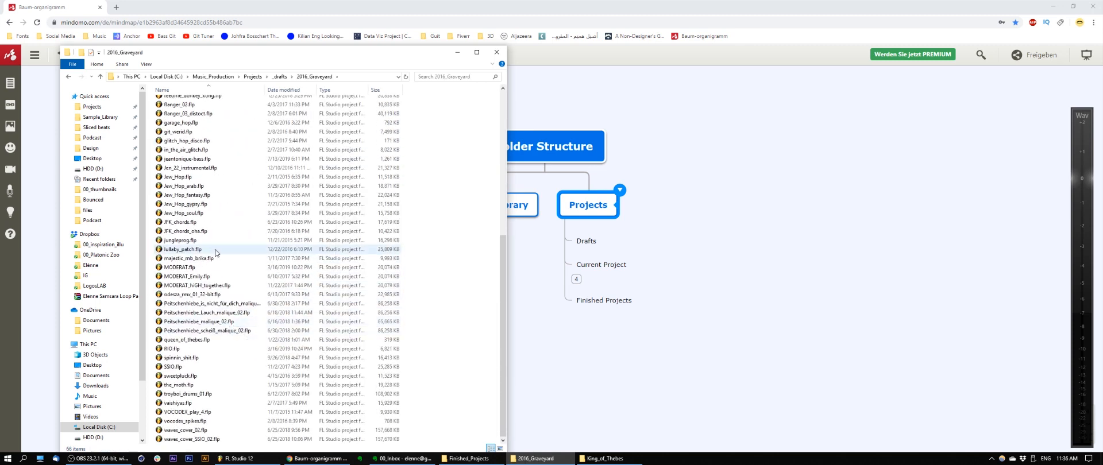
left_click(69, 77)
left_click(266, 241)
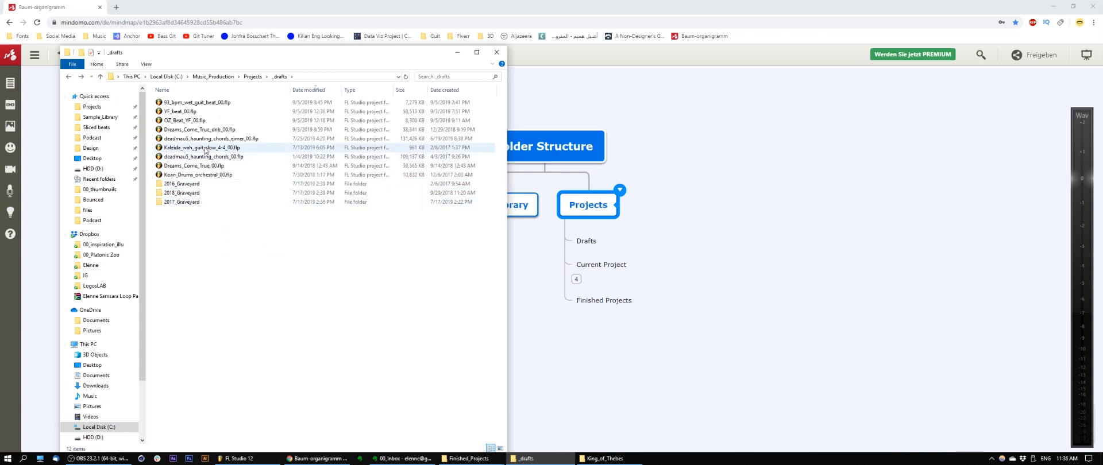
left_click(251, 141)
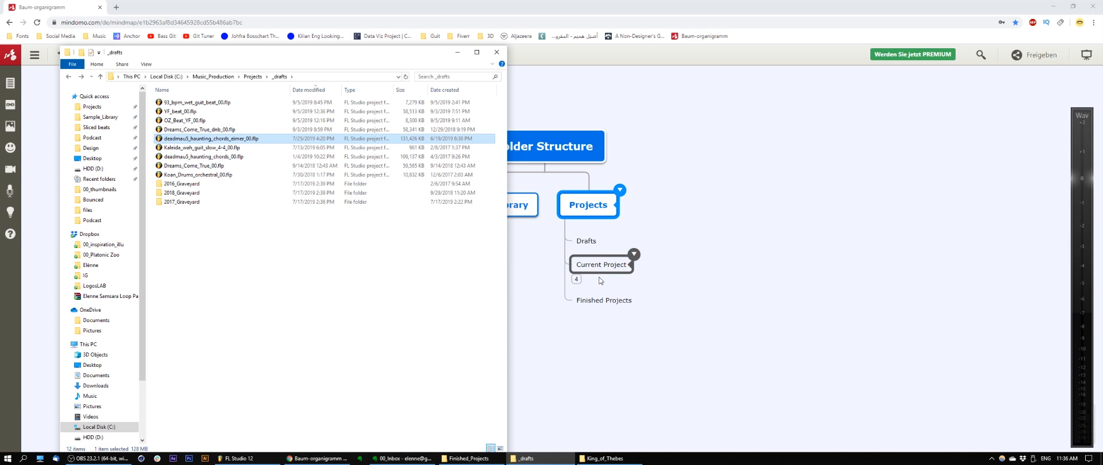
- Expand the Current Project branch in the Mindomo mind map to review its subfolders, and collapse it again
left_click(577, 282)
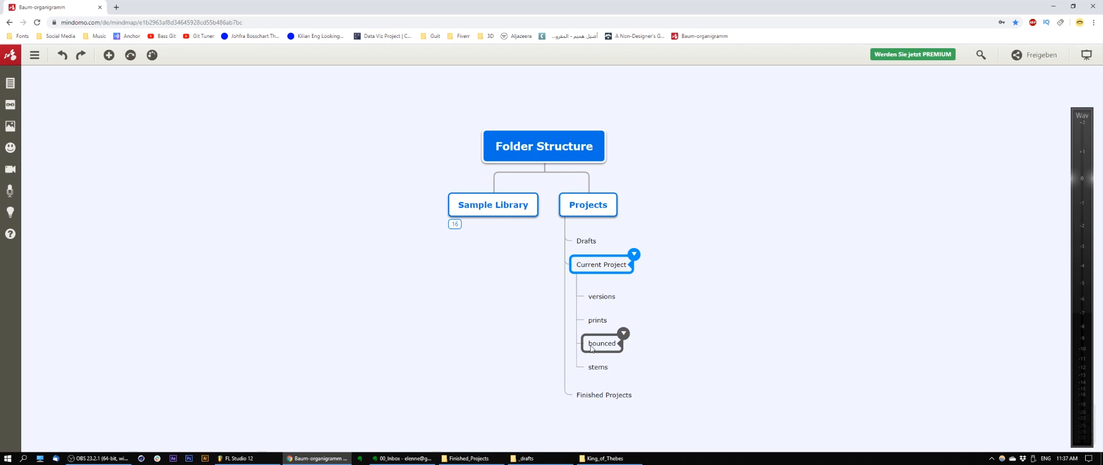
left_click(599, 365)
left_click(576, 279)
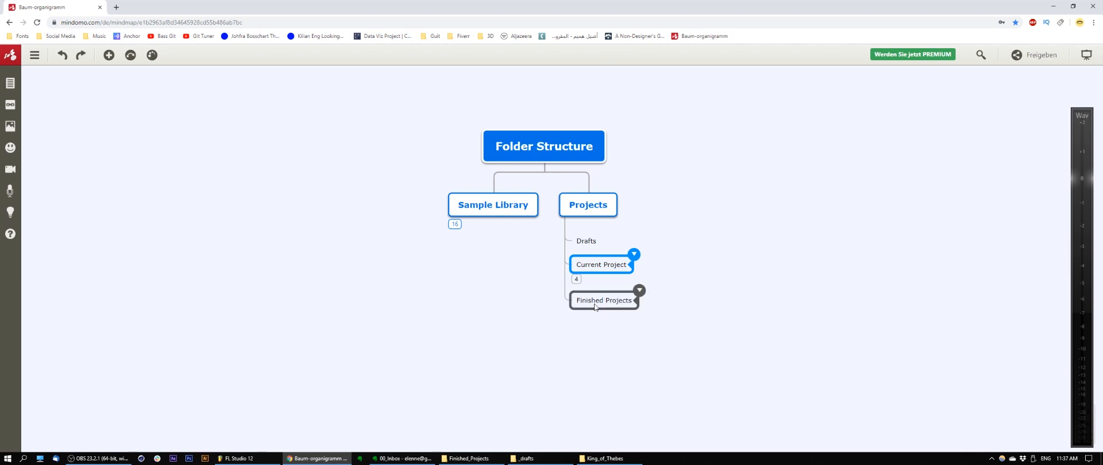
- Select the Finished Projects node, inspect the 2016_Projects folder in the Finished_Projects File Explorer window, and return to the mind map
left_click(603, 302)
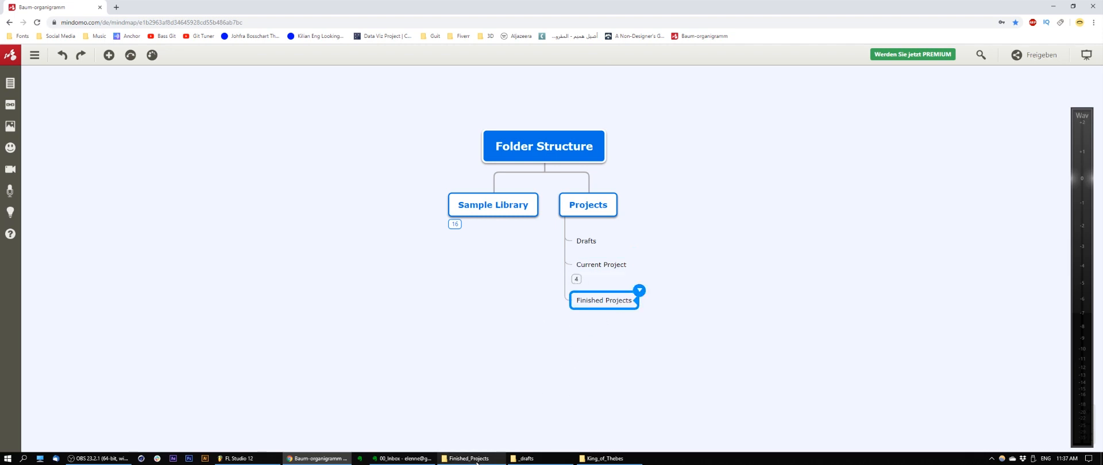
left_click(468, 459)
double_click(282, 108)
left_click_drag(322, 303, 294, 80)
left_click(323, 290)
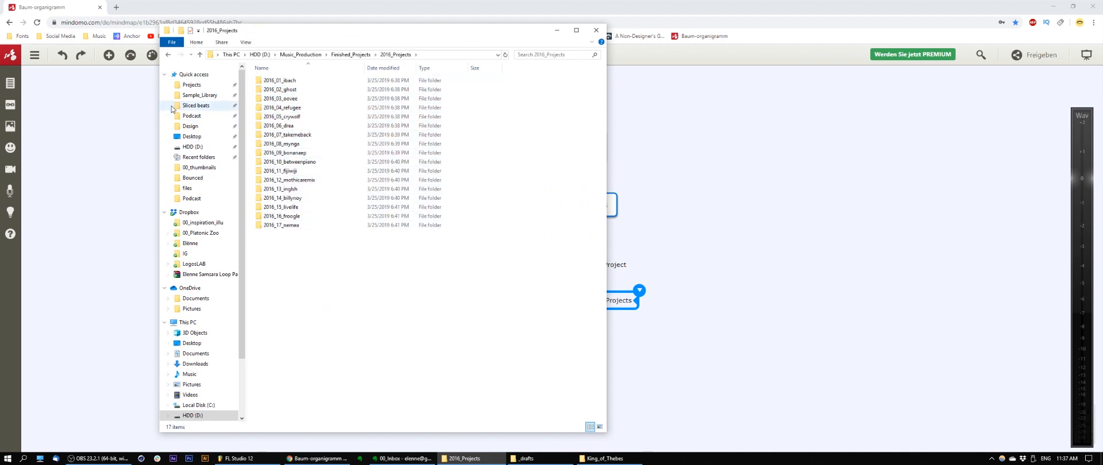
left_click(170, 55)
left_click(657, 376)
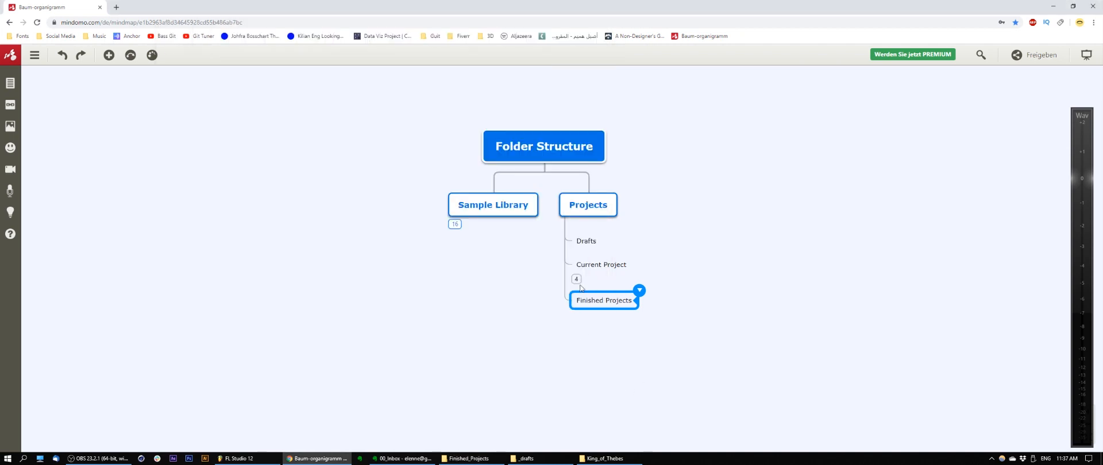
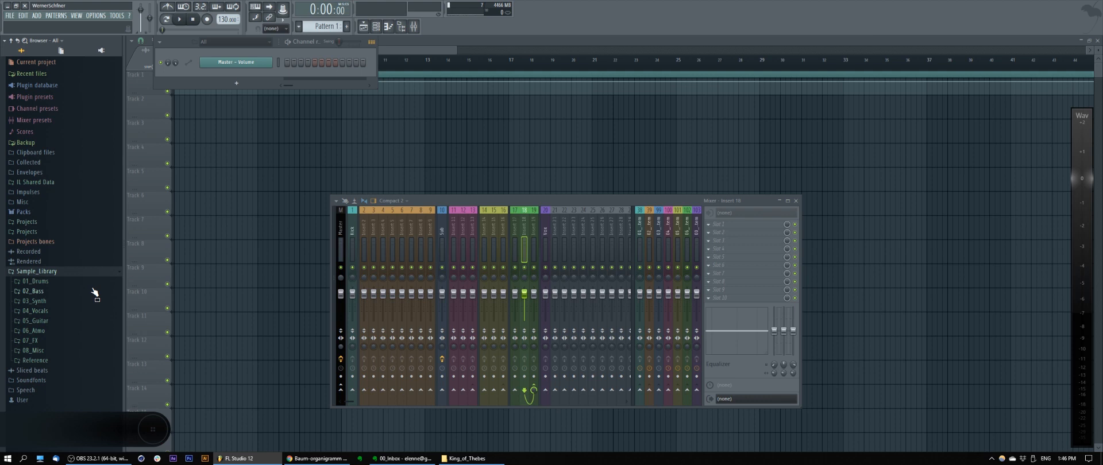
- In FL Studio's browser, expand 01_Drums under Sample_Library to review its subfolders, and collapse it again
left_click(72, 282)
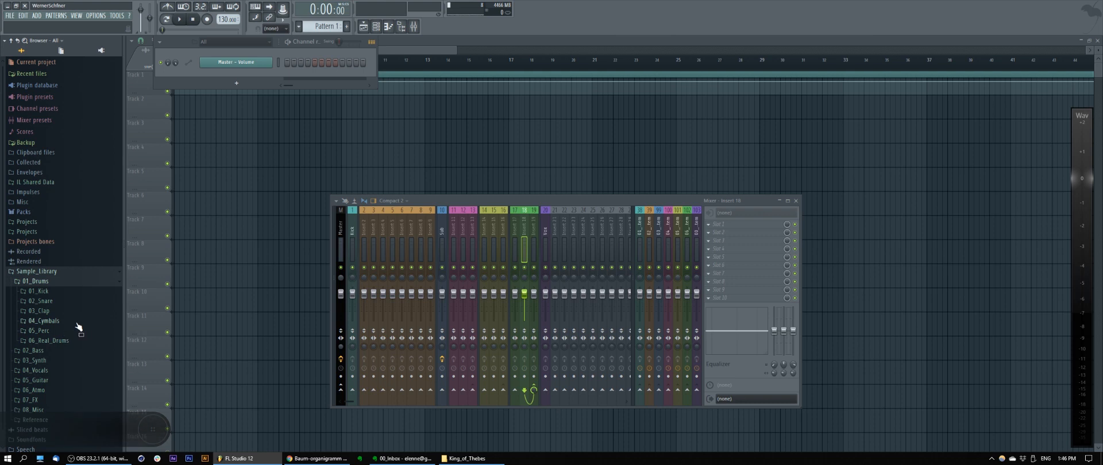
scroll(78, 325, "down", 1)
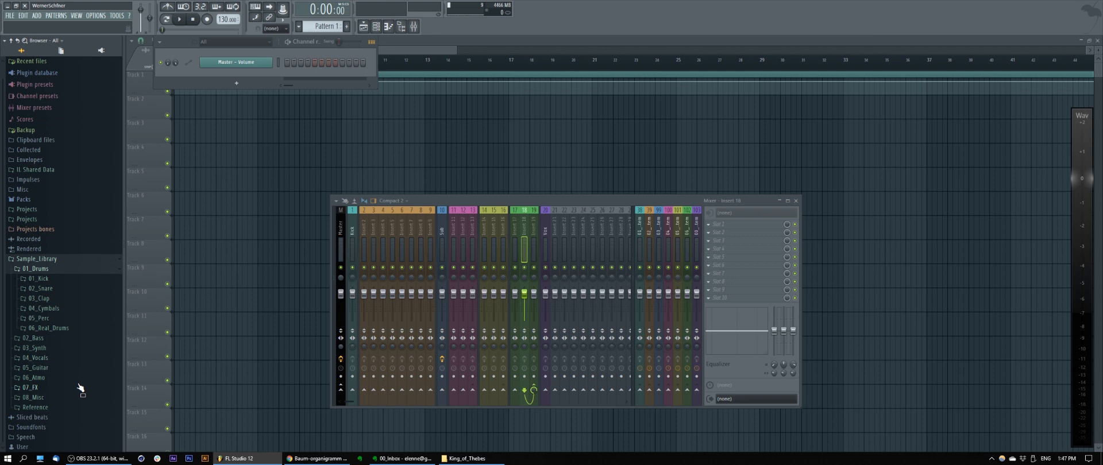
left_click(52, 270)
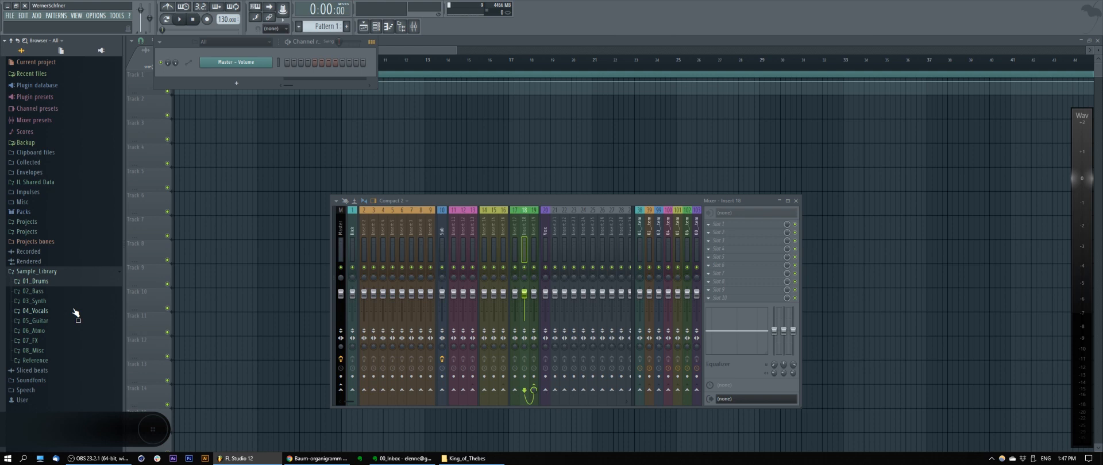
- Browse the samples in 01_Drums > 04_Cymbals > 01_Open Hihat, and collapse the drum folders again
left_click(45, 283)
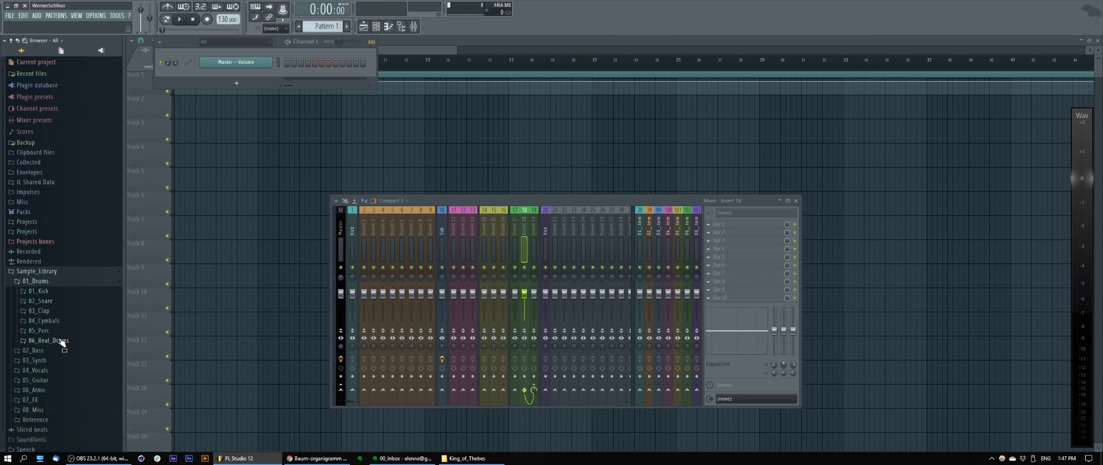
left_click(55, 321)
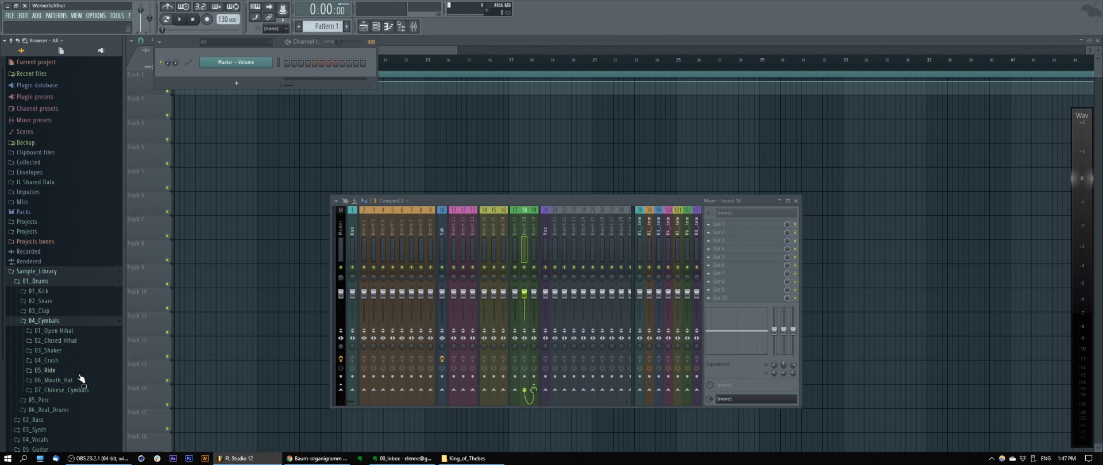
left_click(63, 331)
left_click_drag(74, 374, 70, 334)
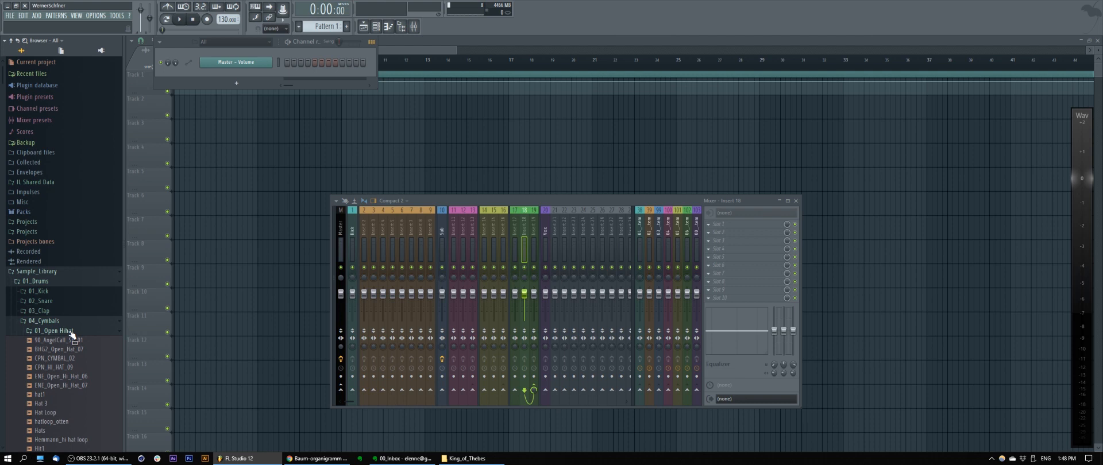
left_click(70, 332)
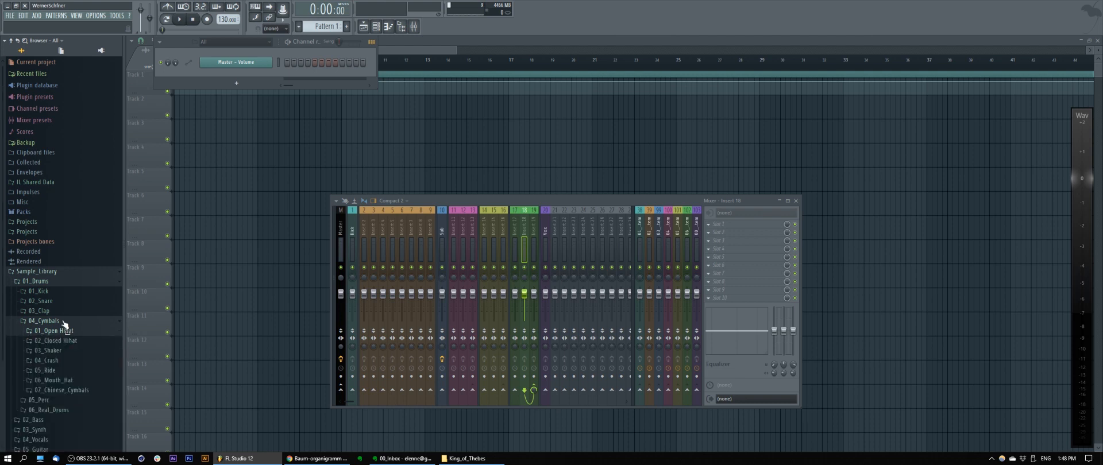
left_click(70, 281)
left_click(72, 280)
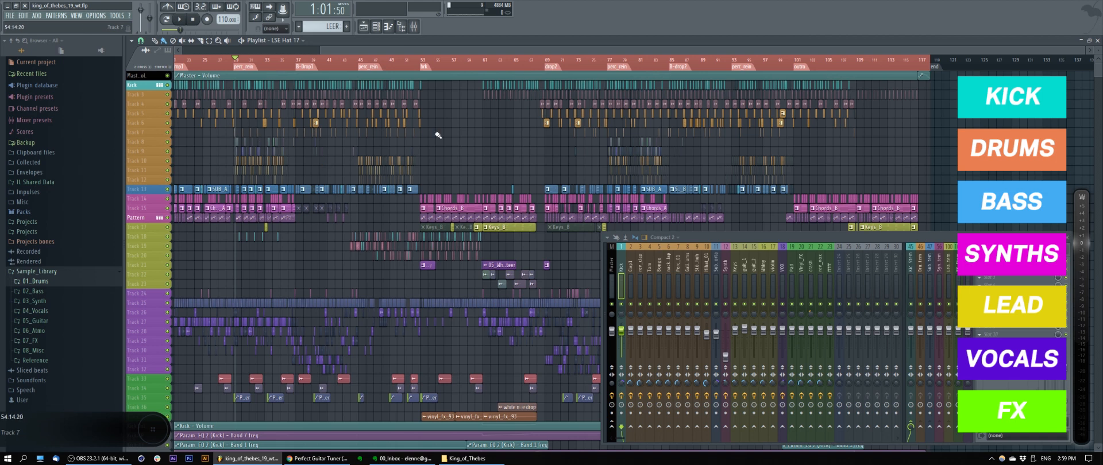
- Go through the kick and orange drum channels in the mixer, ending on the blue bass channel
left_click(652, 257)
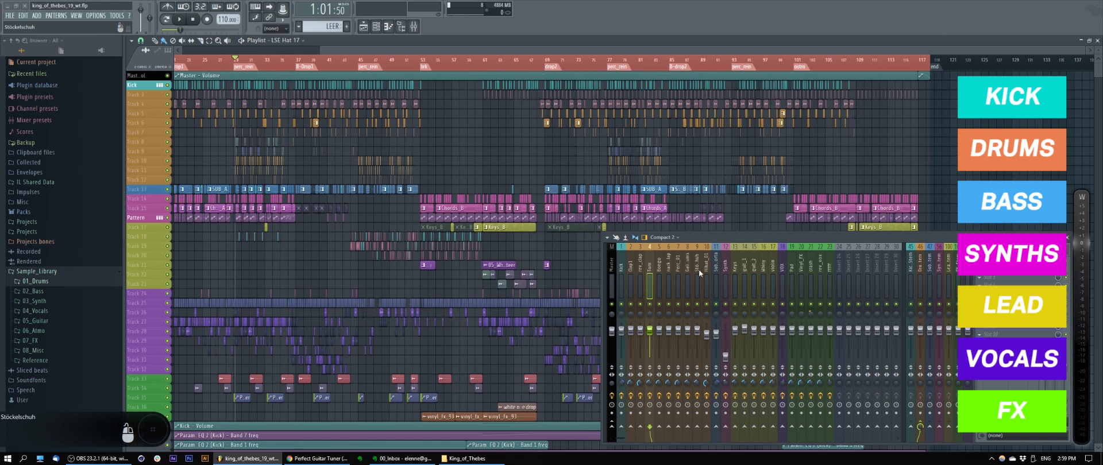
left_click(620, 265)
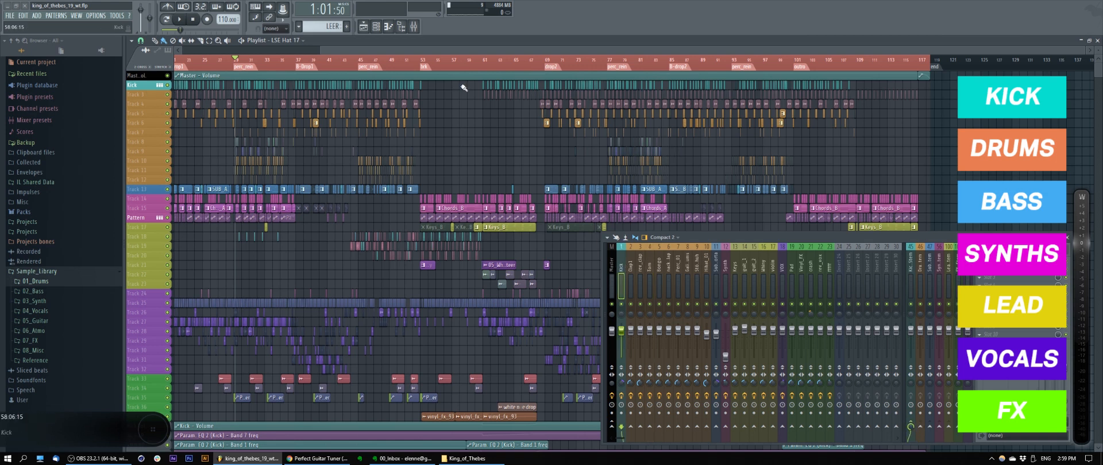
left_click(630, 266)
left_click(705, 267)
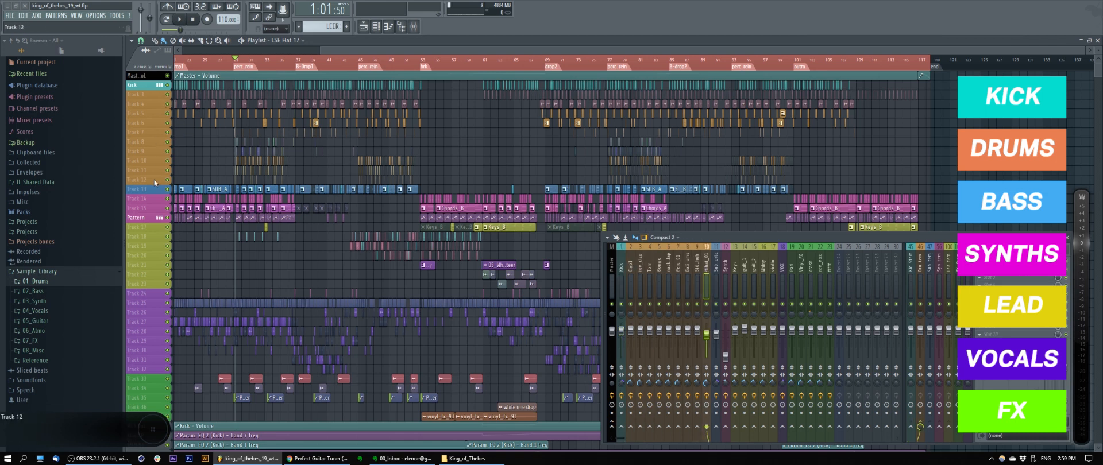
left_click(716, 264)
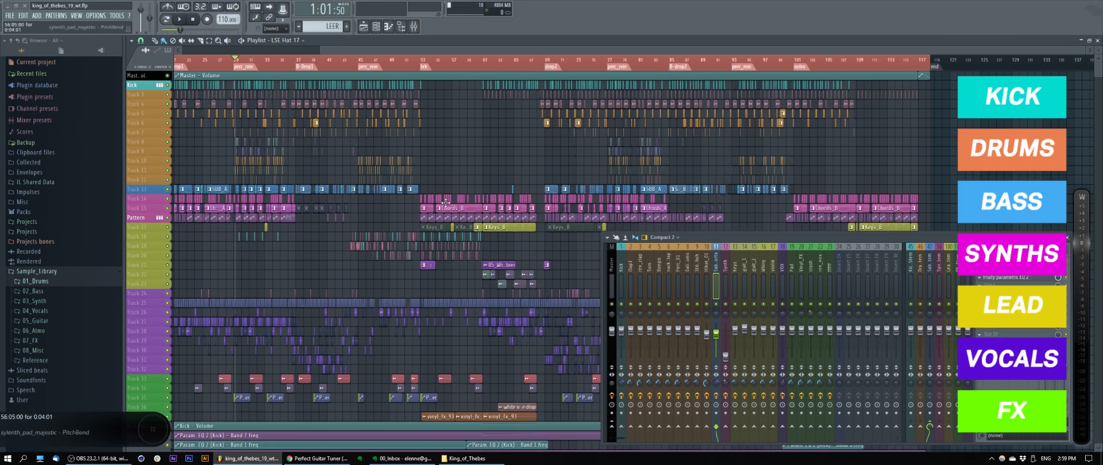
- Point out the orange drum tracks in the playlist and compare them with the last drum and bass mixer channels
left_click_drag(142, 94, 145, 171)
left_click(196, 154)
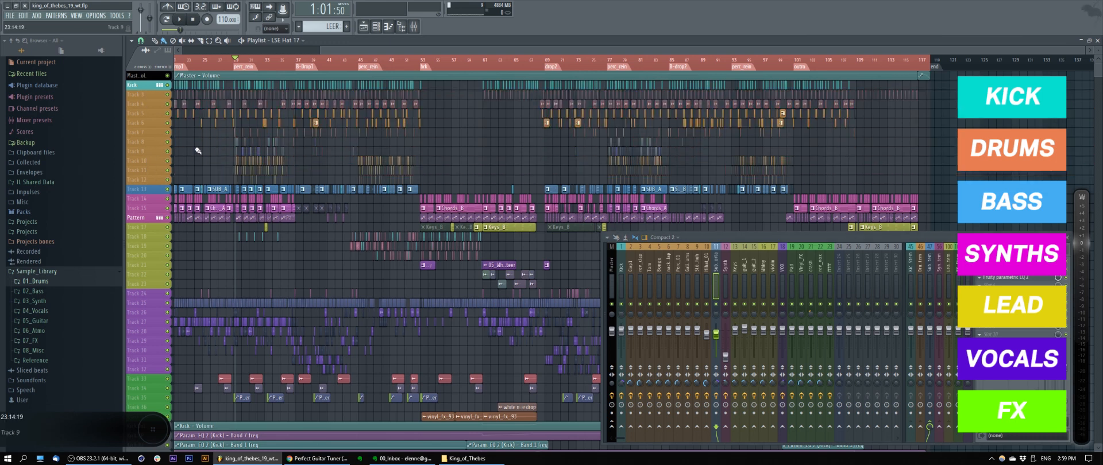
left_click(708, 264)
left_click(714, 267)
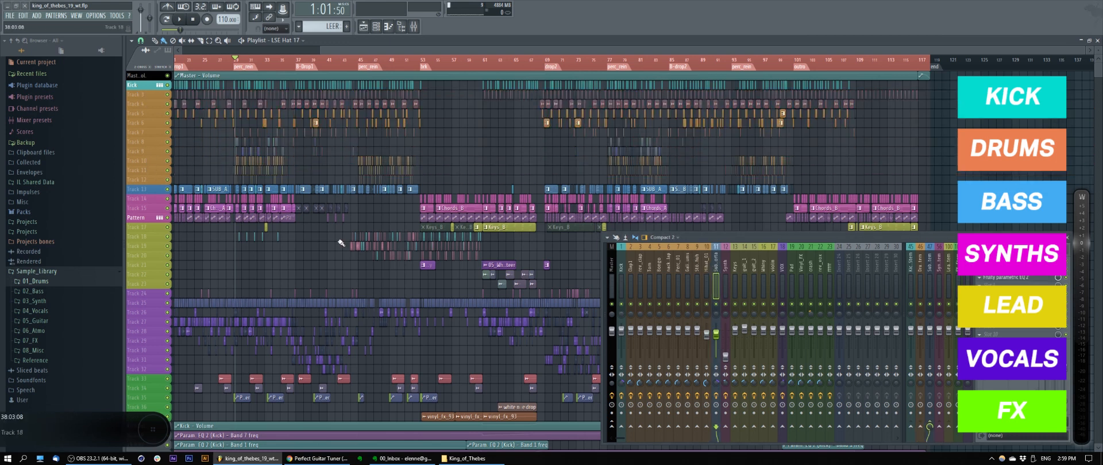
- Select the pink synth channel in the mixer, highlight the matching pink playlist tracks, and clear the highlight
left_click(726, 263)
left_click_drag(150, 198, 149, 218)
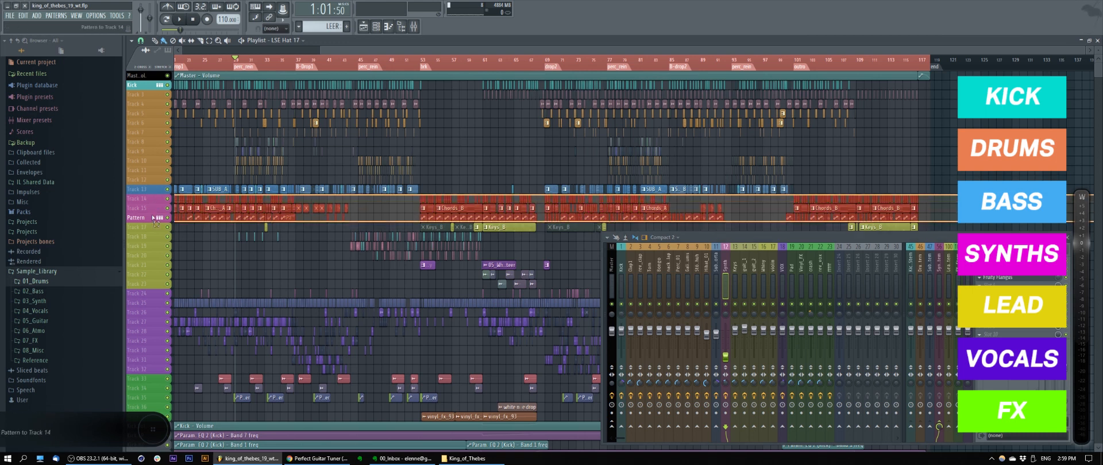
left_click(326, 275)
- Go through the yellow lead, purple vocal and green FX channels in the mixer
left_click(773, 264)
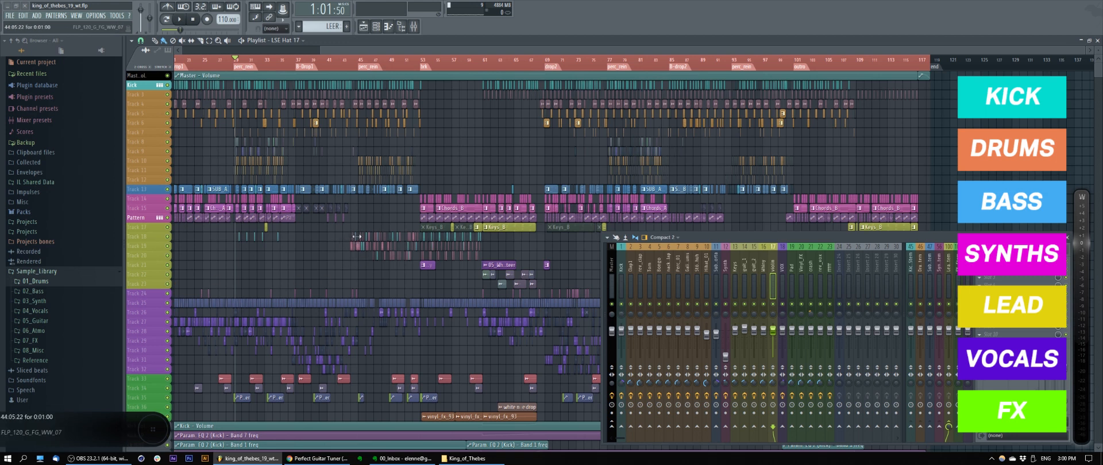
left_click(783, 263)
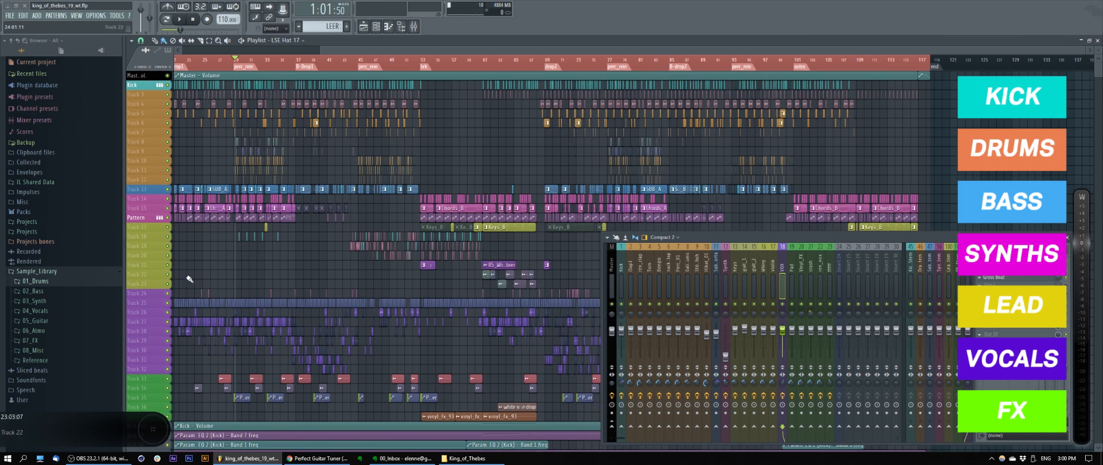
left_click_drag(793, 268, 830, 267)
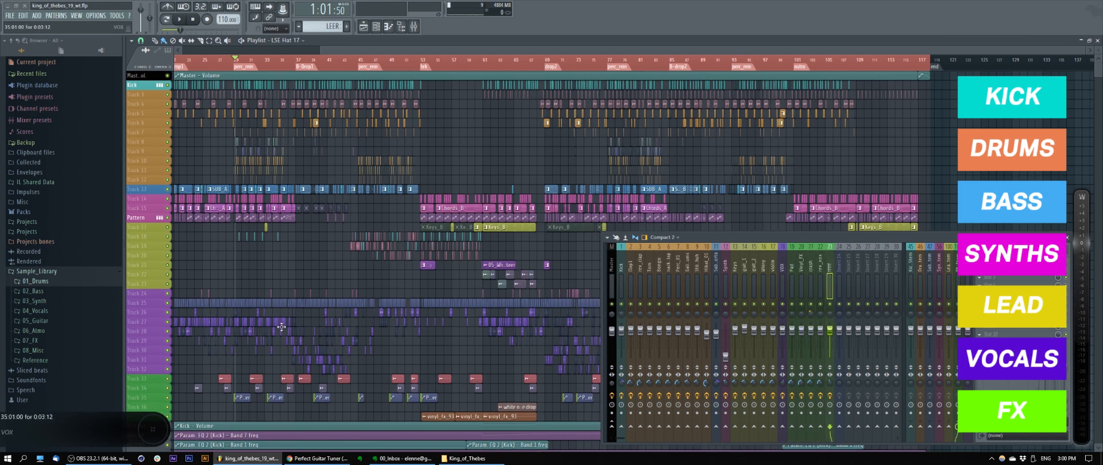
- Revisit the kick channel and the orange drum group in the mixer
left_click(621, 270)
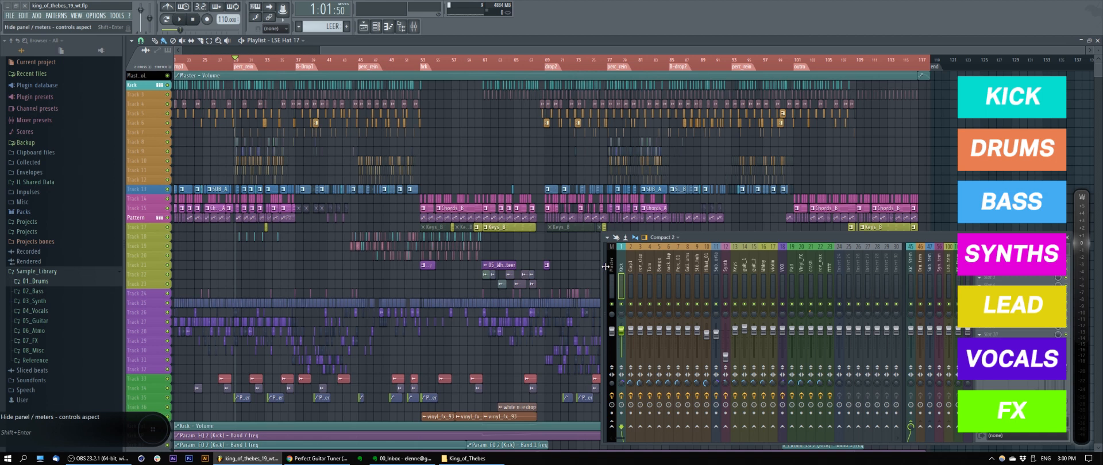
left_click(649, 270)
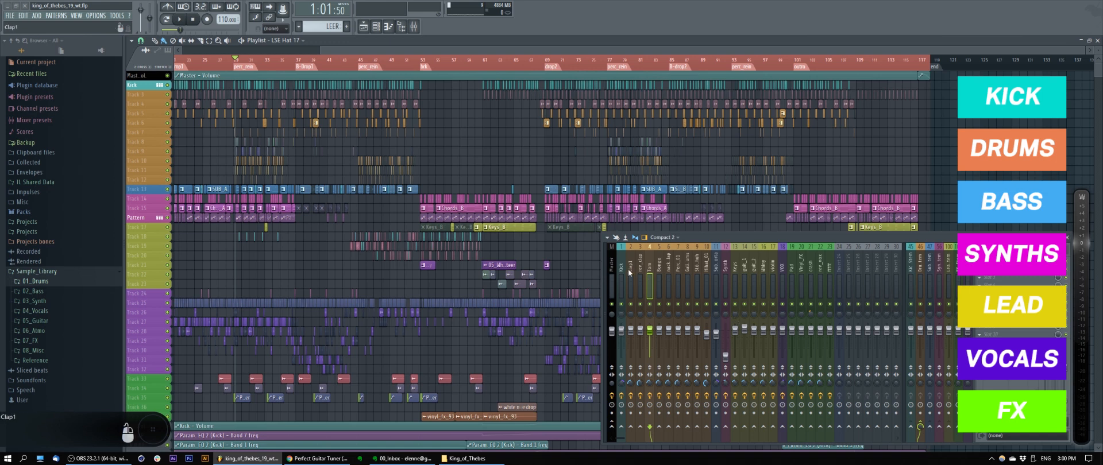
left_click(698, 265)
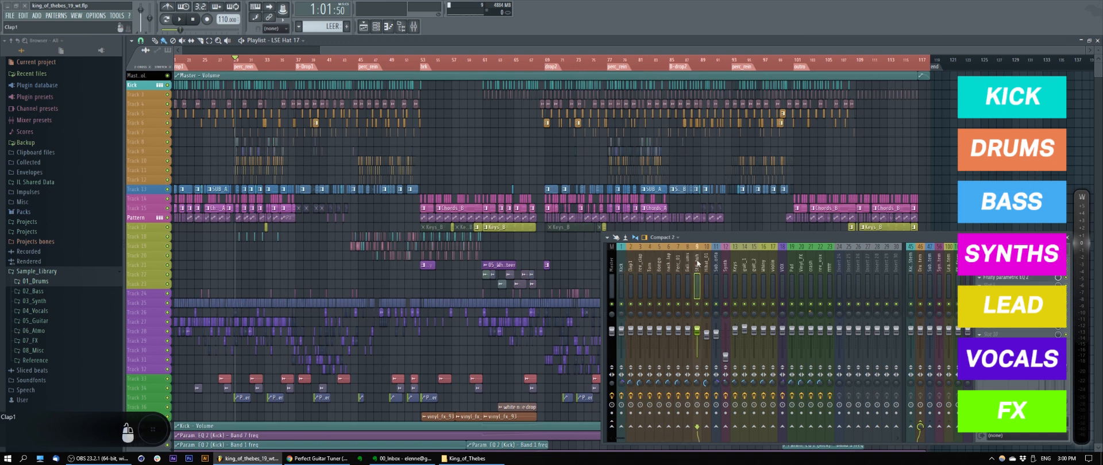
- Compare the kick channel with the guitar channel and the orange drum channels in the mixer
left_click(620, 266)
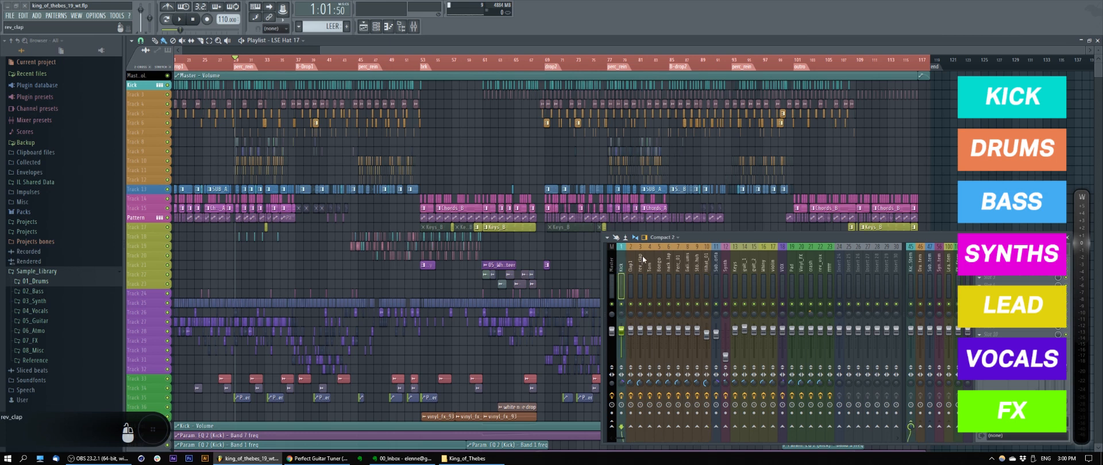
left_click(744, 276)
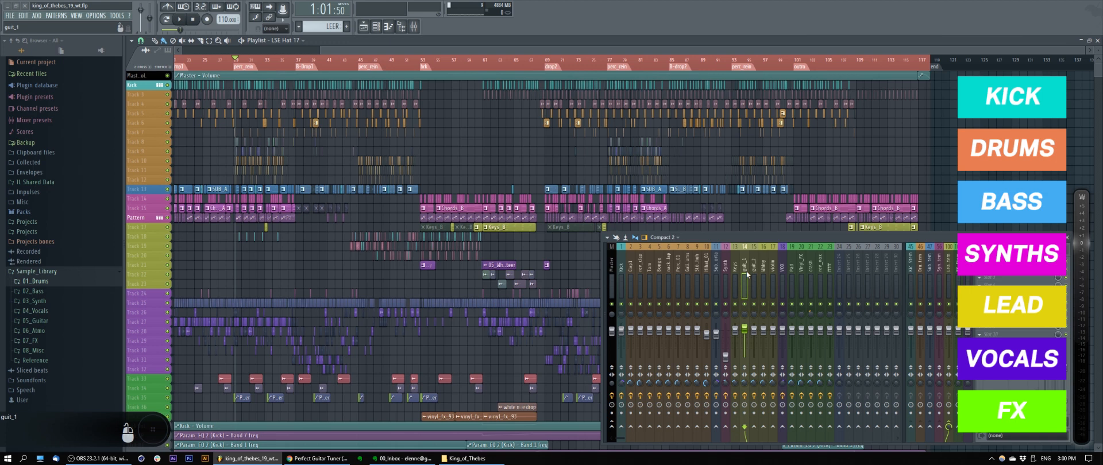
left_click(625, 263)
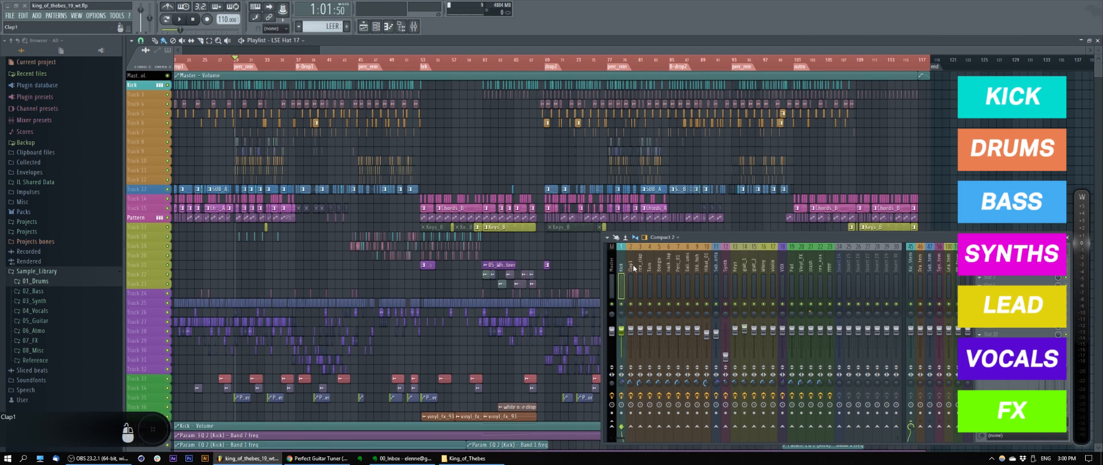
left_click_drag(632, 265, 697, 268)
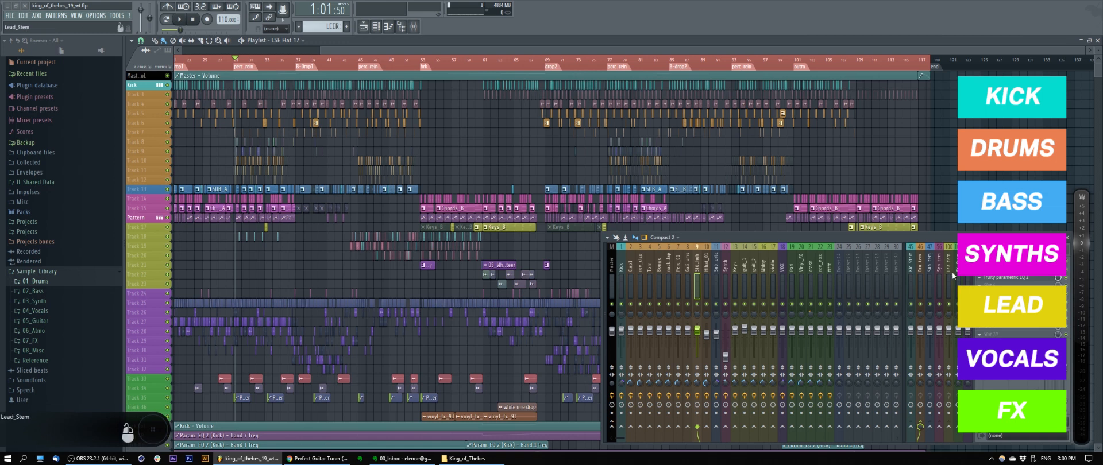
left_click(622, 267)
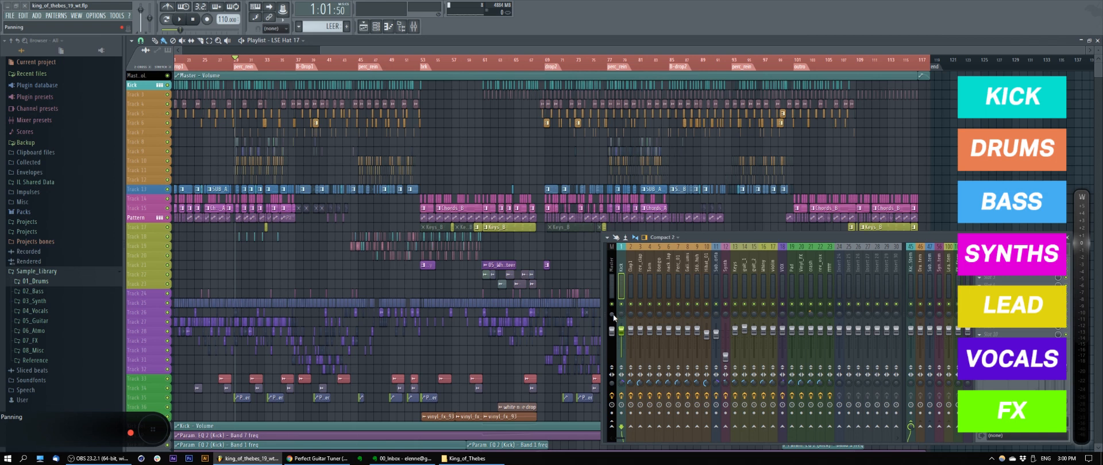
left_click(647, 269)
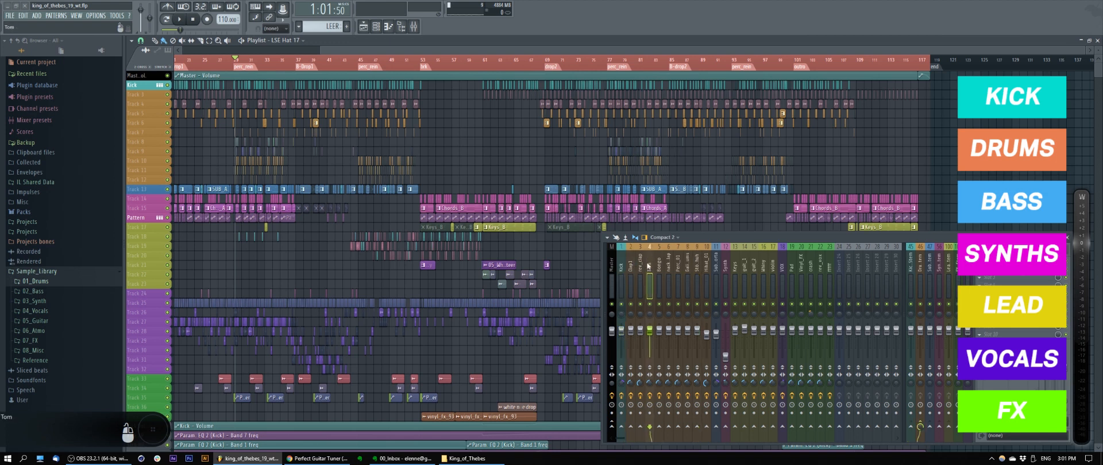
left_click(619, 271)
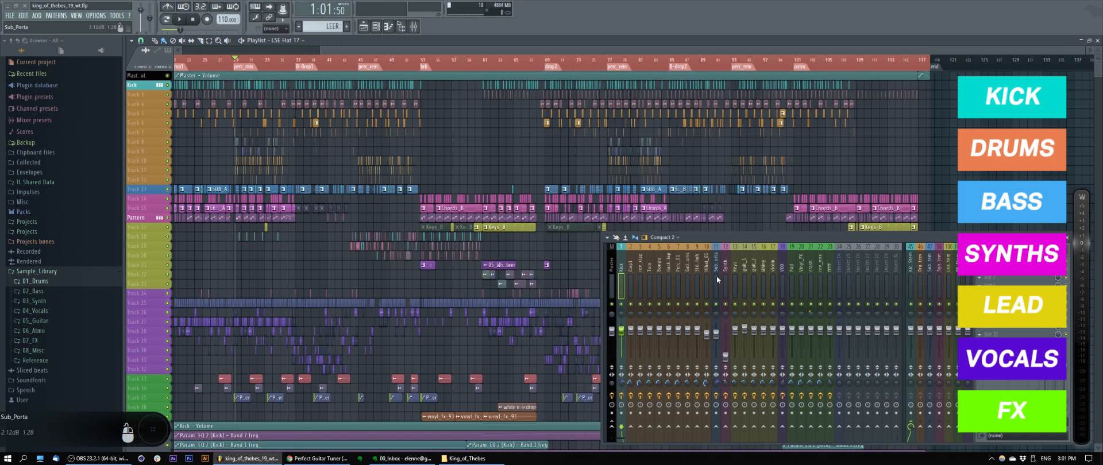
- Examine the kick and clap clips up close in the playlist, selecting a dnb_clap03 clip and clearing the selection
left_click_drag(205, 81, 294, 175)
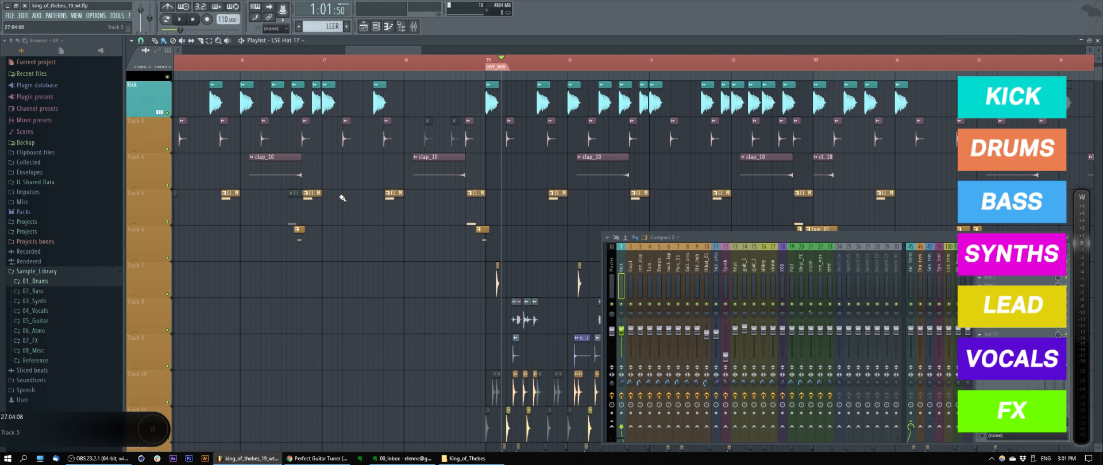
scroll(455, 136, "up", 4)
scroll(501, 134, "up", 2)
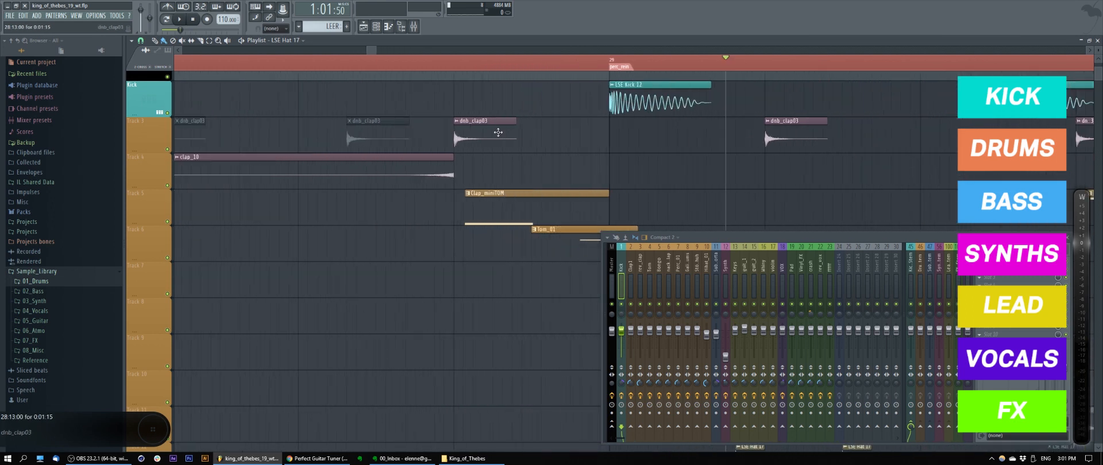
left_click(501, 134)
left_click(527, 138, "ctrl")
scroll(487, 135, "down", 6)
scroll(486, 132, "up", 5)
scroll(485, 130, "down", 2)
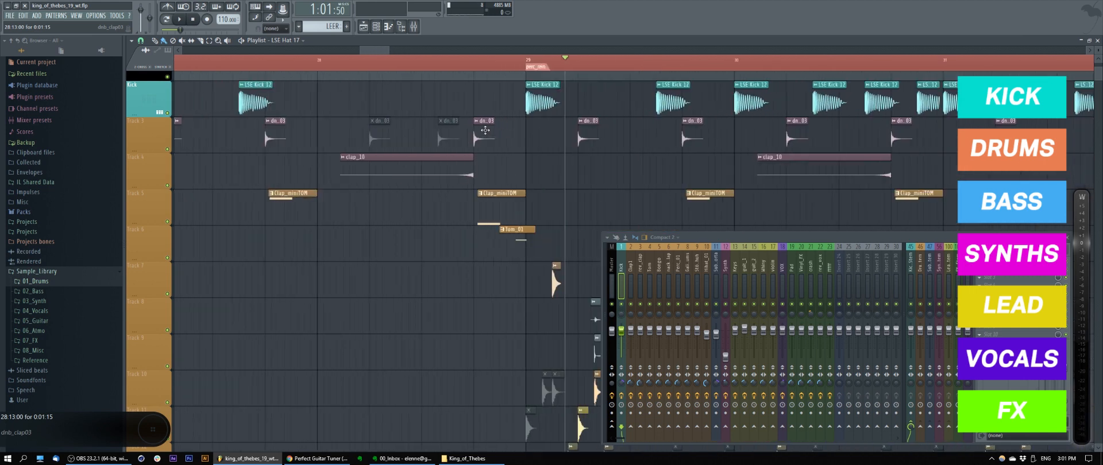
scroll(485, 131, "down", 8)
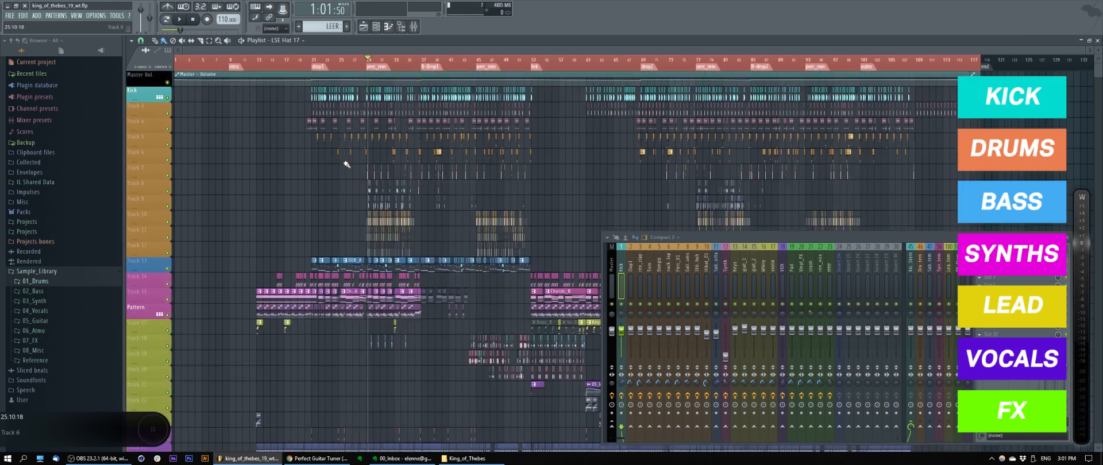
- Look over the whole colour-coded playlist arrangement, from the kick and drum tracks to the lead, vocal and FX tracks
scroll(347, 164, "up", 6)
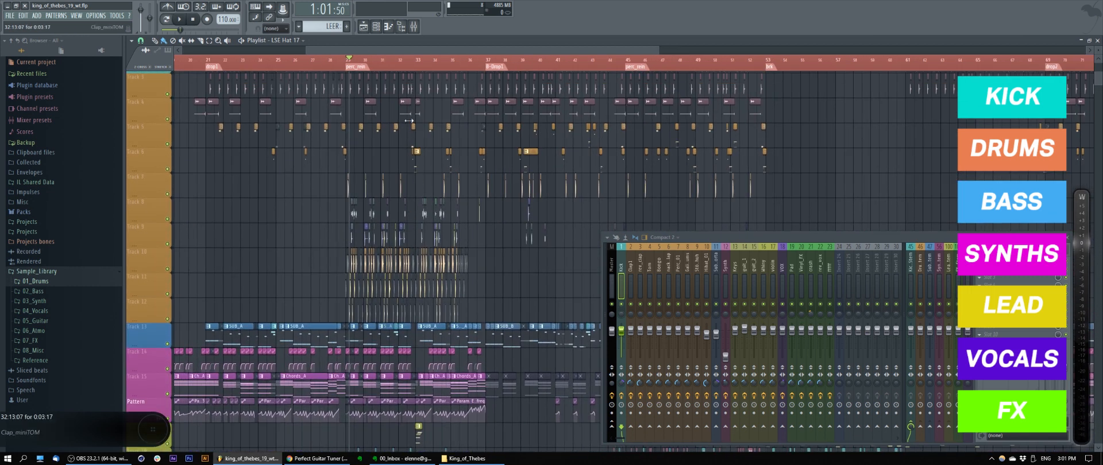
scroll(411, 208, "down", 5)
scroll(402, 188, "down", 5)
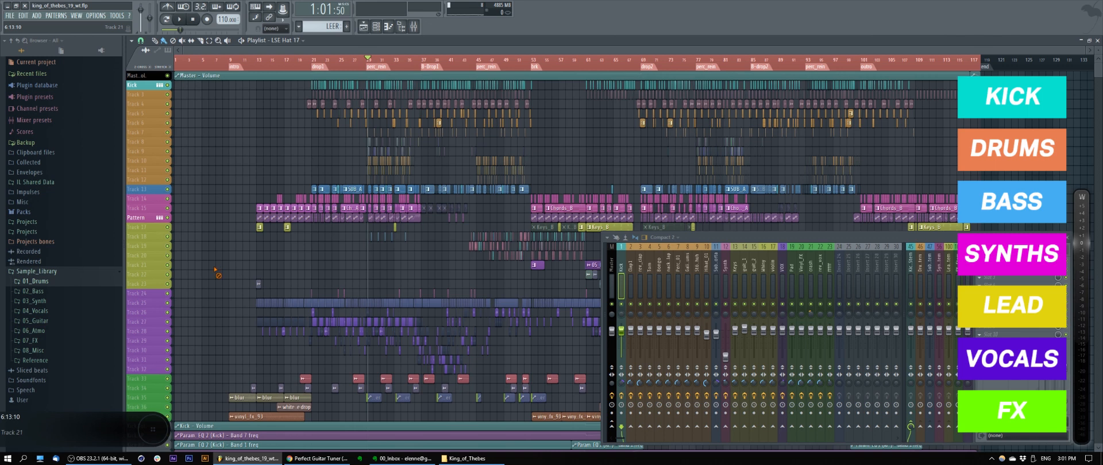
scroll(232, 264, "up", 3)
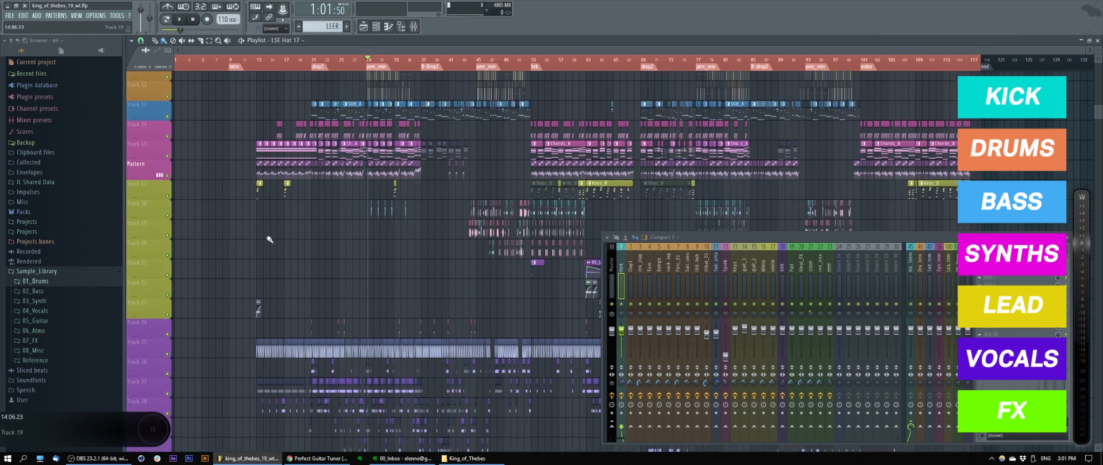
scroll(261, 242, "up", 5)
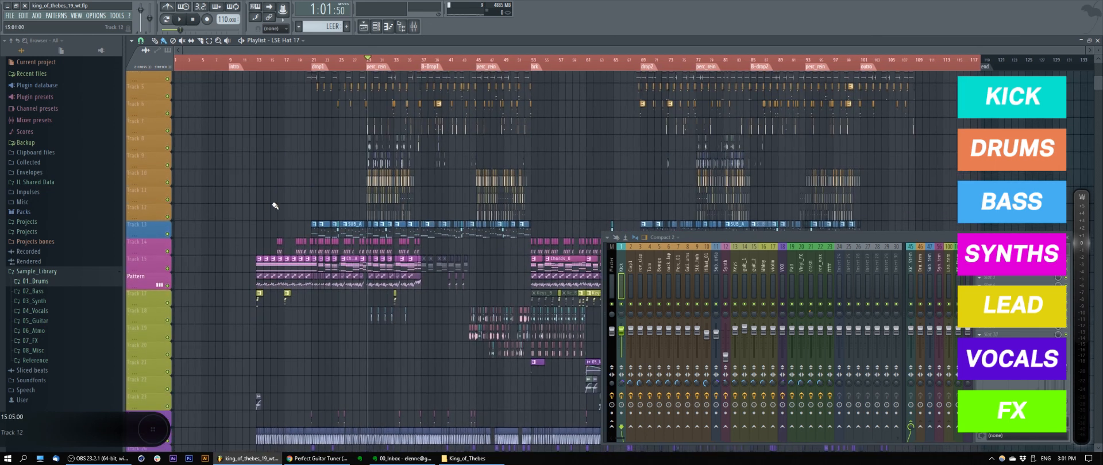
scroll(263, 209, "up", 3)
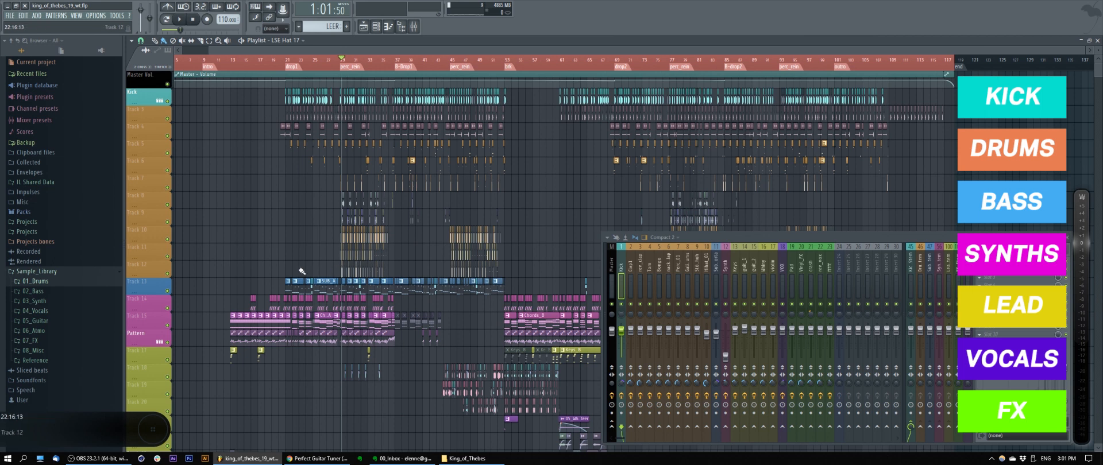
left_click_drag(522, 202, 327, 226)
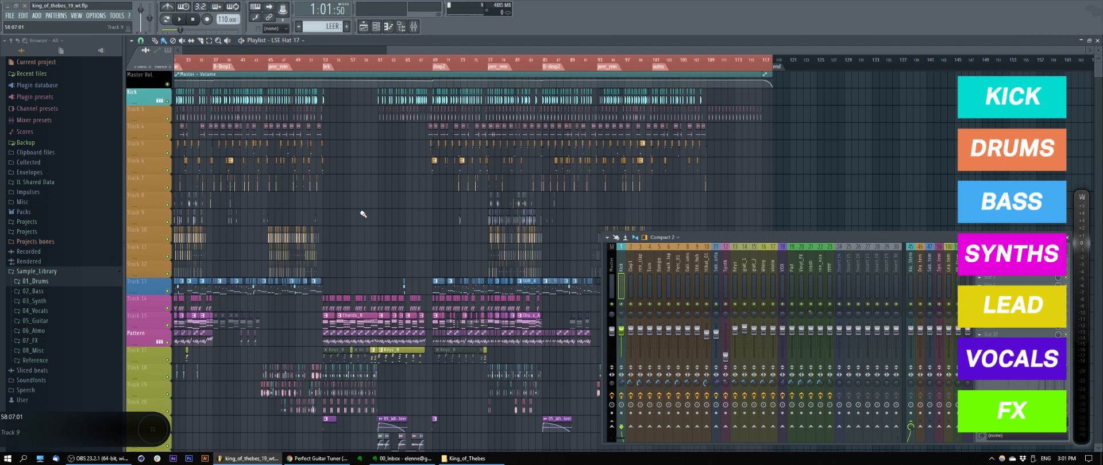
left_click_drag(353, 208, 425, 213)
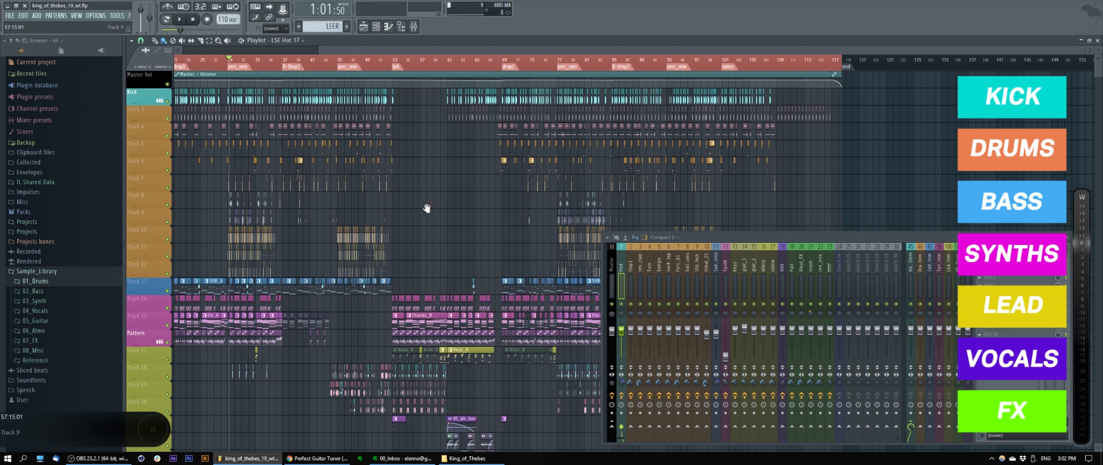
mouse_move(425, 210)
left_mouse_down()
mouse_move(438, 209)
mouse_move(414, 207)
left_mouse_up()
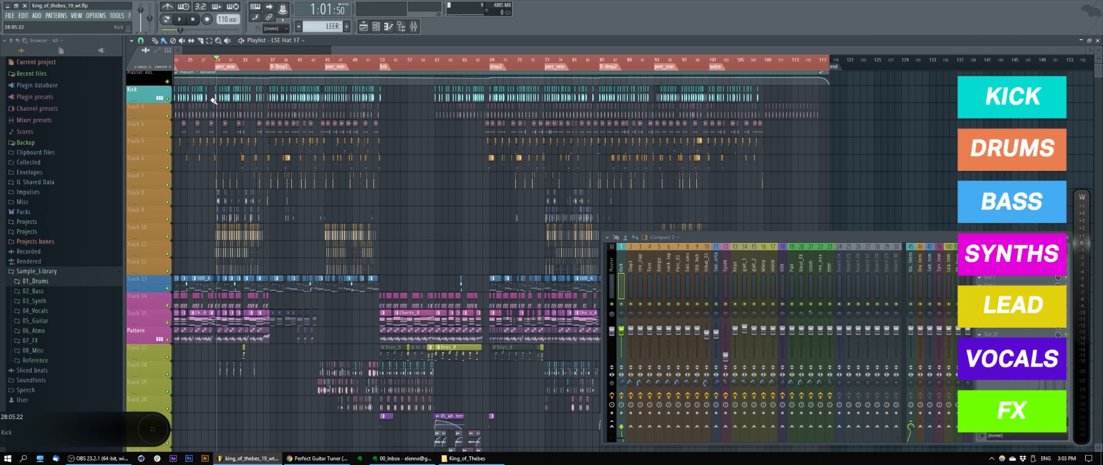
- Go through the drum and melodic mixer channels, sweep across the stem channels, and select the master channel
left_click(640, 270)
left_click_drag(677, 265, 754, 268)
left_click_drag(911, 268, 949, 267)
left_click_drag(949, 267, 910, 267)
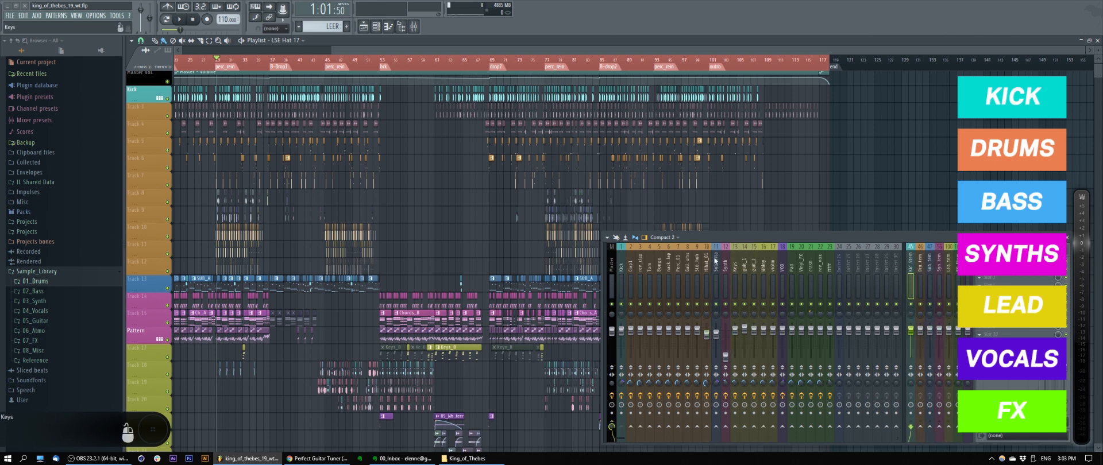
left_click(612, 265)
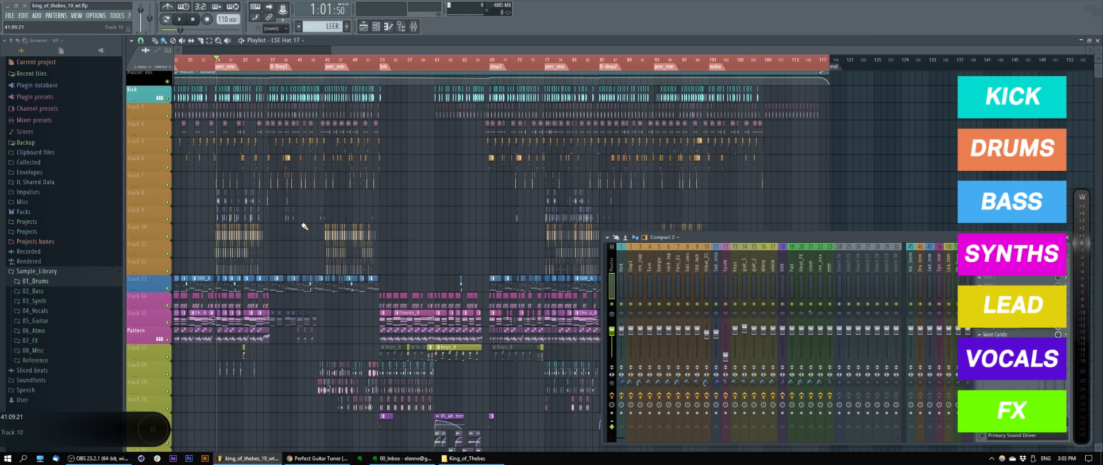
- Trace the mixer order from the kick through the drums to the purple vocal channel, check the first stem channels, and reselect the master
mouse_move(303, 247)
left_mouse_down()
mouse_move(361, 245)
mouse_move(312, 246)
left_mouse_up()
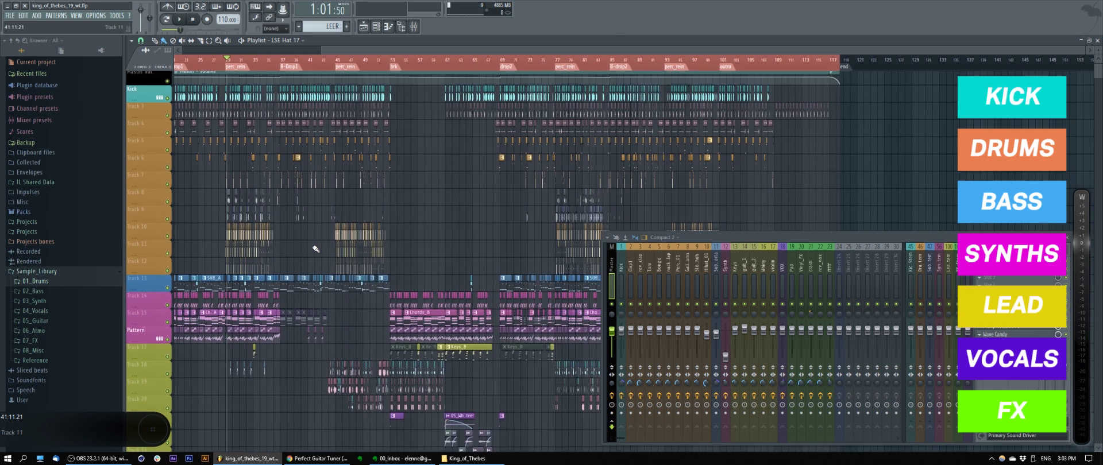
left_click(621, 263)
left_click(641, 265)
mouse_move(641, 265)
left_mouse_down()
mouse_move(801, 264)
mouse_move(625, 268)
left_mouse_up()
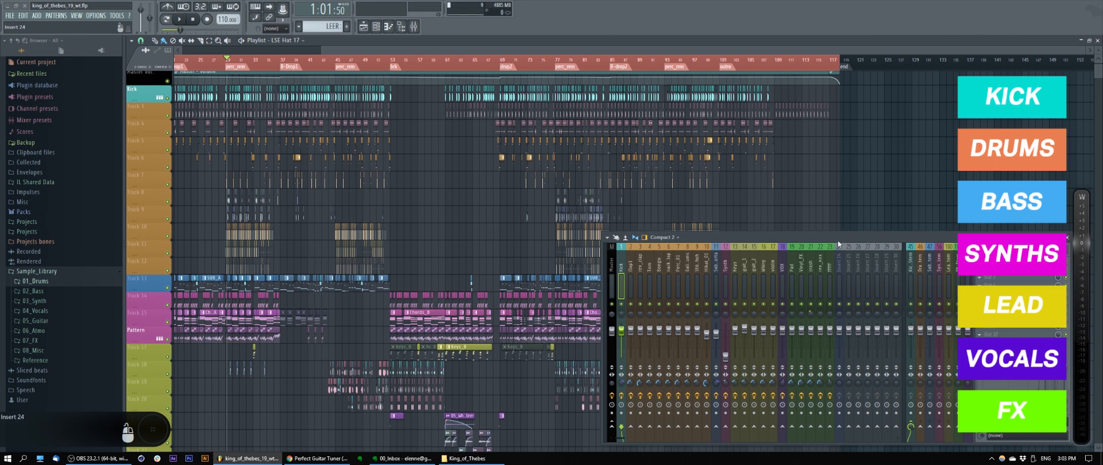
left_click_drag(639, 266, 782, 271)
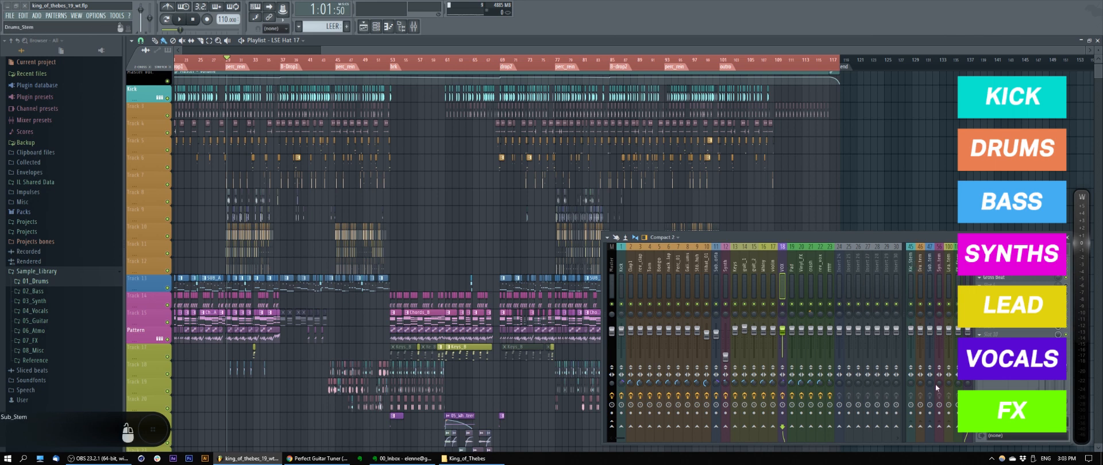
mouse_move(911, 264)
left_mouse_down()
mouse_move(967, 265)
mouse_move(924, 266)
left_mouse_up()
left_click(614, 264)
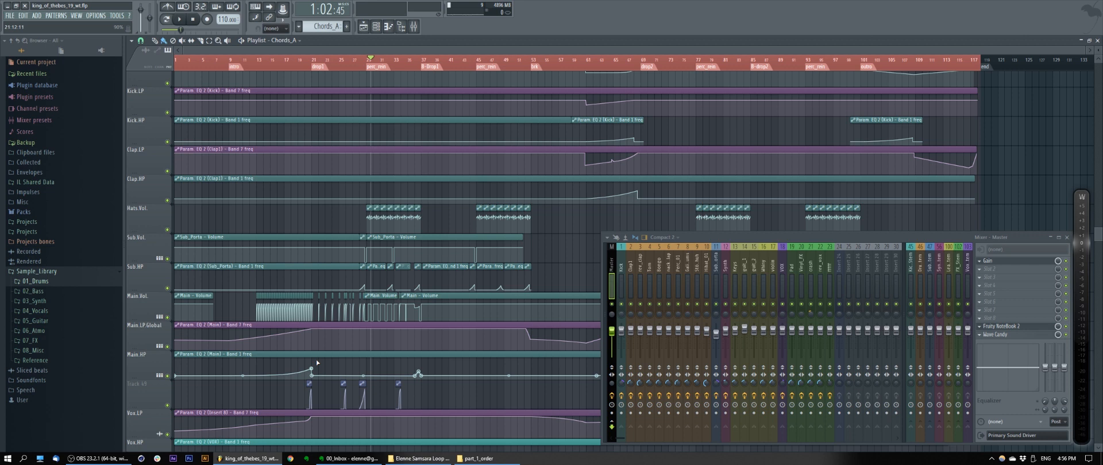
- Highlight a block of automation tracks, select all clips on the Hats.Vol track, and clear the selection
left_click_drag(266, 174, 570, 373)
left_click(562, 256, "ctrl")
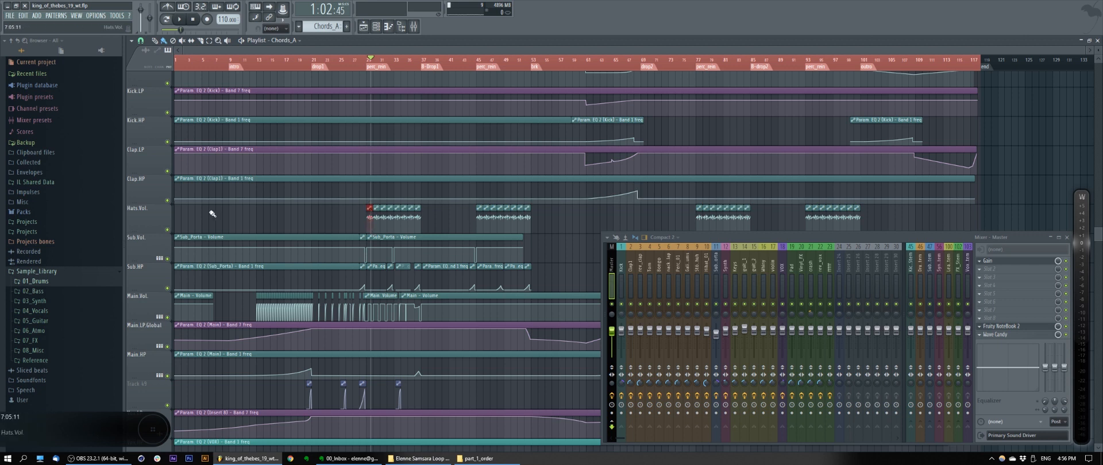
left_click(141, 217)
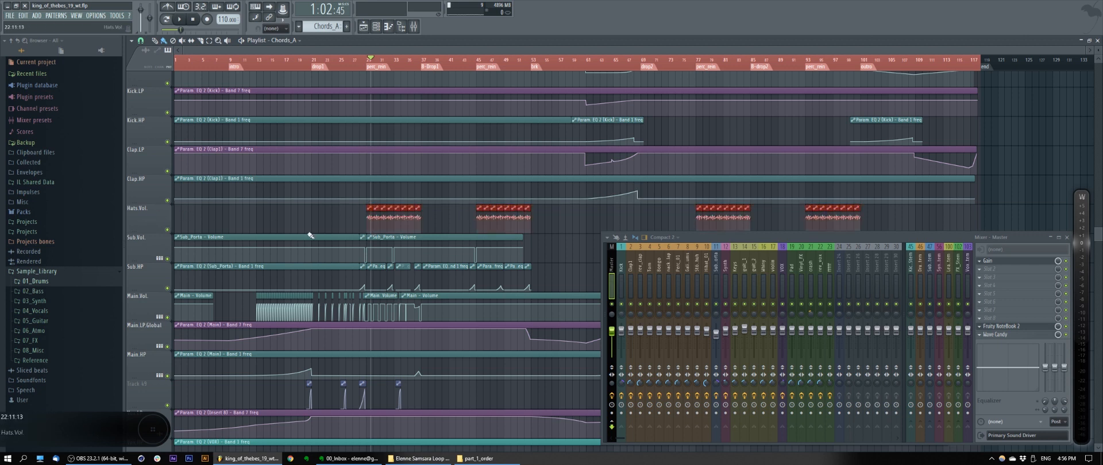
left_click(296, 222, "ctrl")
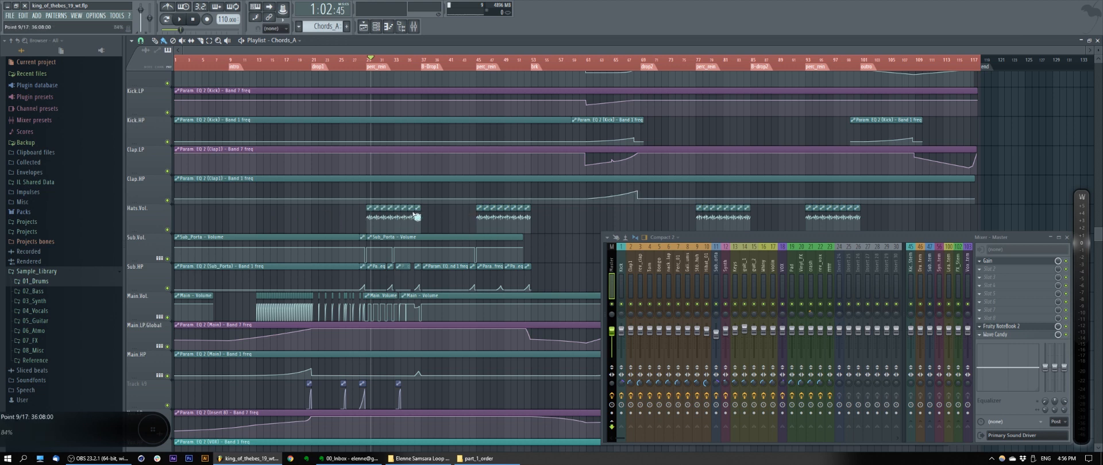
- Examine the repeating hi-hat volume automation clips up close on the Hats.Vol track
scroll(379, 217, "up", 10, "ctrl")
scroll(384, 220, "down", 8, "ctrl")
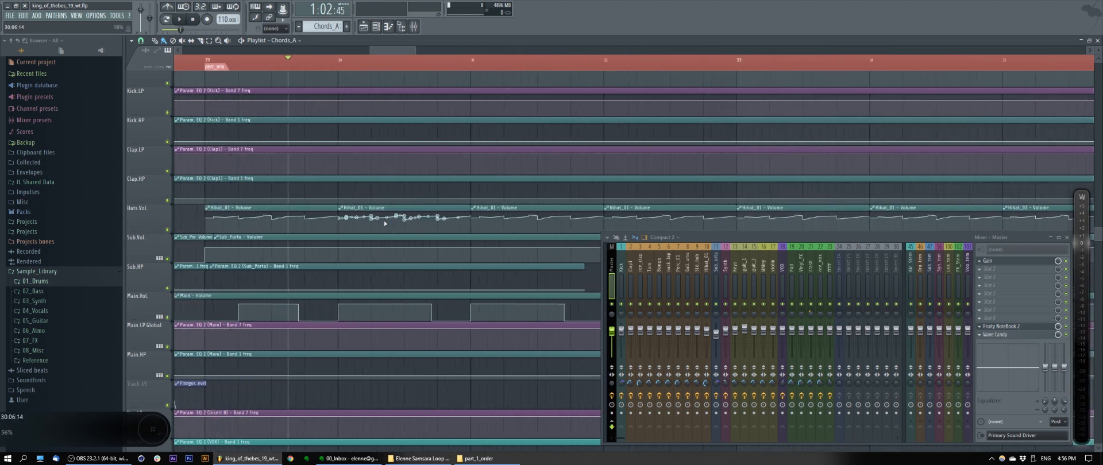
scroll(352, 224, "up", 4, "ctrl")
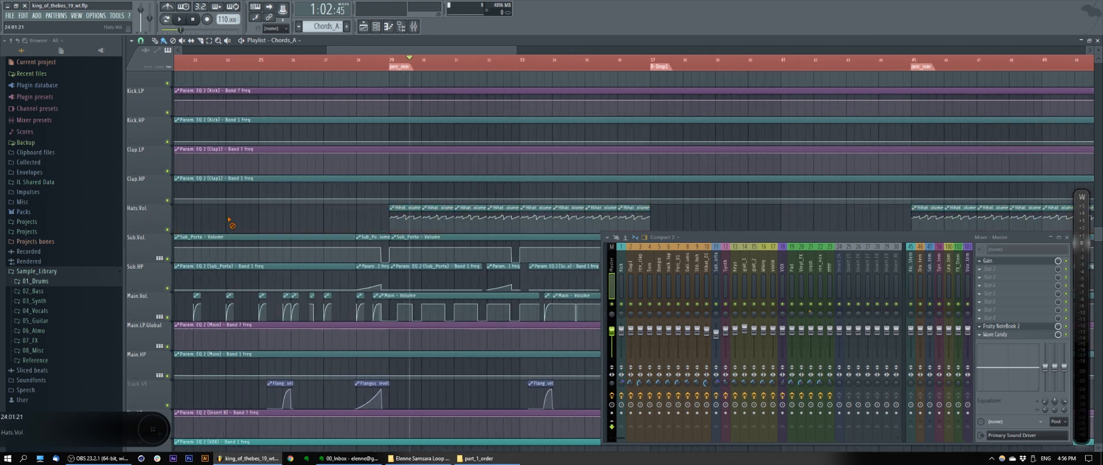
scroll(341, 231, "down", 4, "ctrl")
mouse_move(317, 224)
left_mouse_down("ctrl")
mouse_move(492, 203)
mouse_move(329, 222)
left_mouse_up("ctrl")
left_click(329, 222, "ctrl")
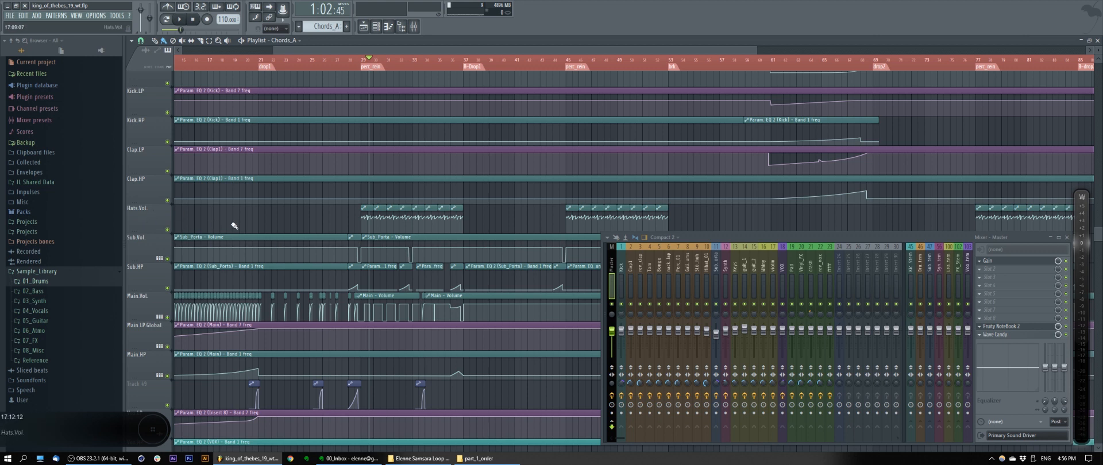
- Review the kick, clap and sub automation tracks, briefly highlighting part of the Clap.LP track
scroll(421, 216, "down", 3)
left_click_drag(498, 213, 453, 234)
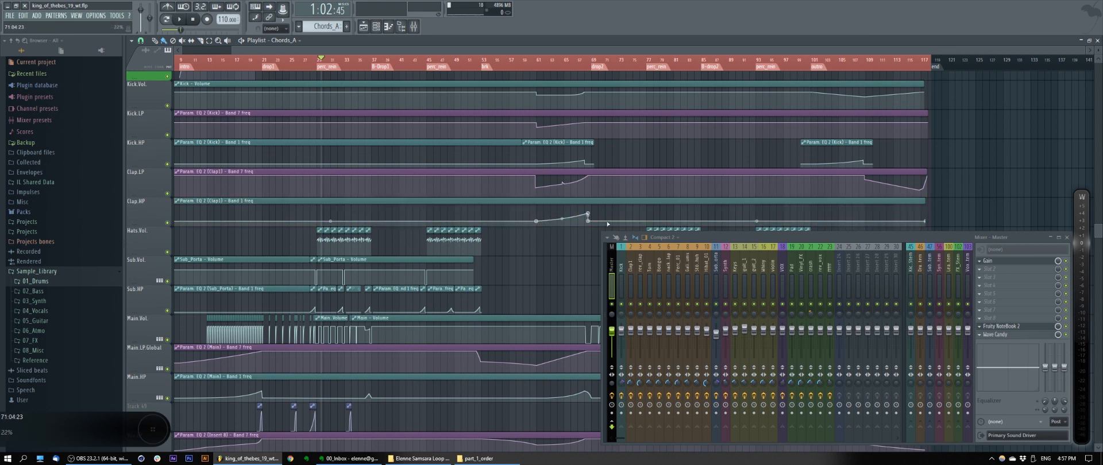
left_click_drag(508, 184, 577, 187)
left_click(559, 264, "ctrl")
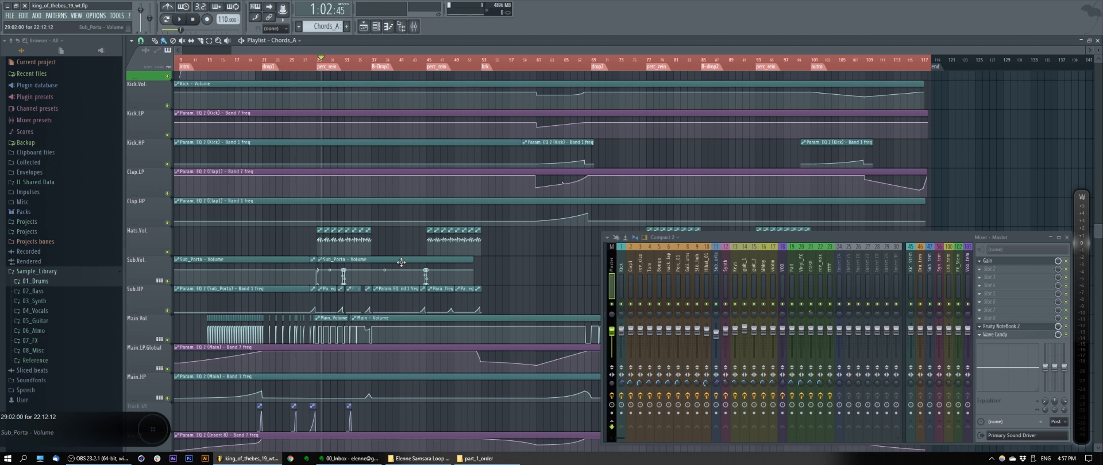
scroll(414, 256, "left", 3)
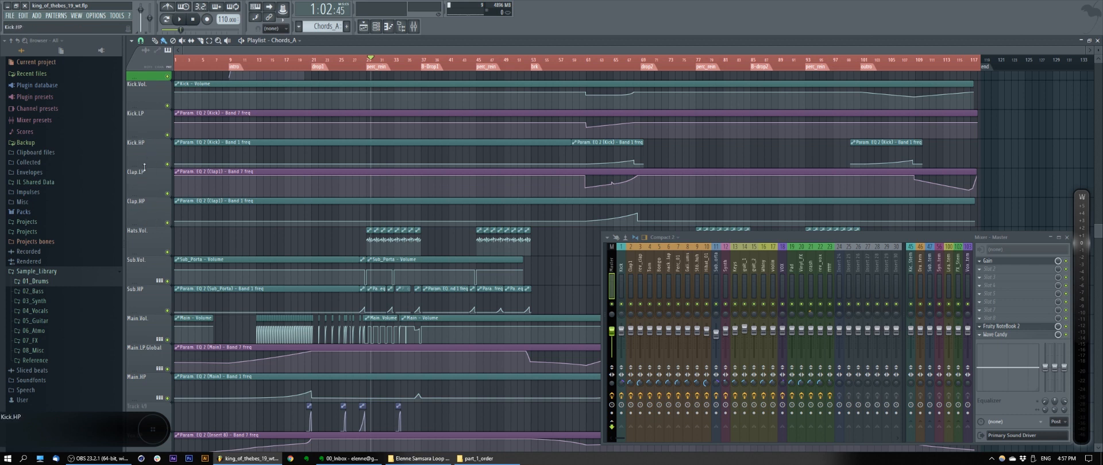
- Highlight a longer stretch of the Clap.LP automation, clear the highlight, and select the Clap1 channel in the mixer
left_click_drag(343, 183, 694, 190)
left_click(567, 255, "ctrl")
left_click(630, 262)
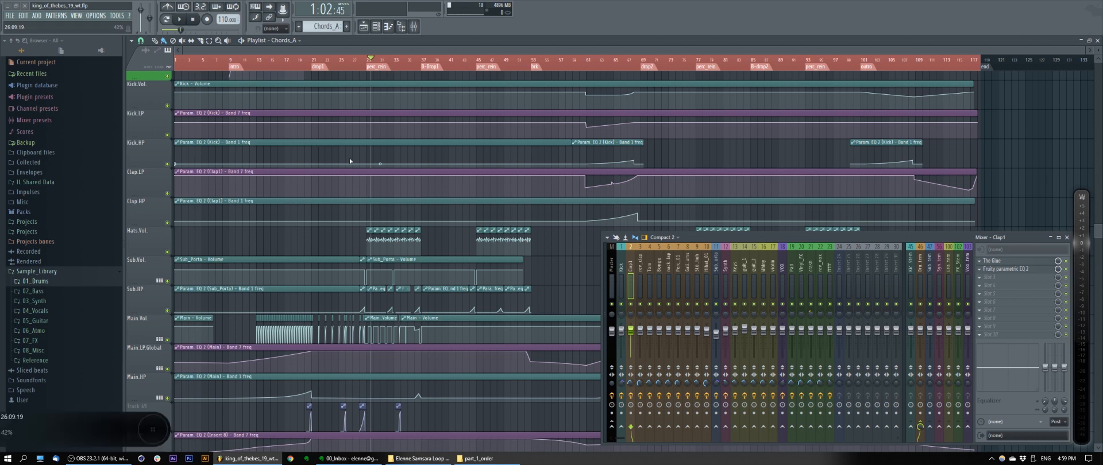
- Switch to File Explorer to look over the drums_stem search results in Projects, and return to the FL Studio playlist
left_click(421, 458)
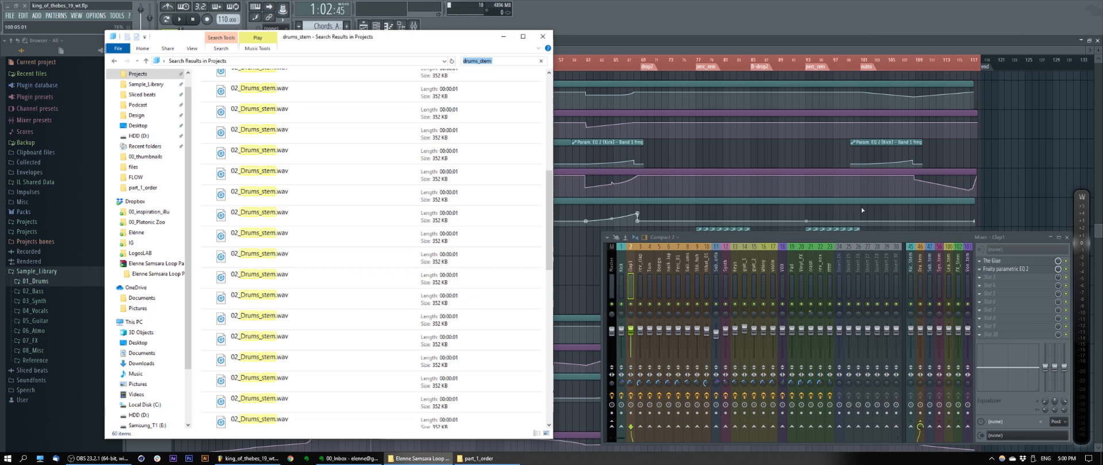
left_click(711, 162)
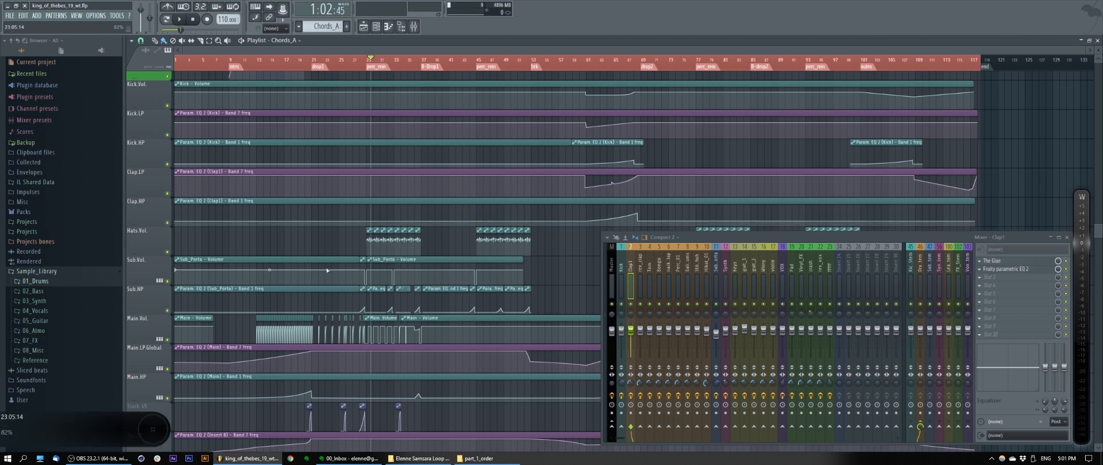
- Review the arrangement's colour-coded playlist tracks, from the kick and drum tracks through bass, chords and keys to the vocals and effects
scroll(327, 270, "up", 15)
scroll(344, 299, "up", 10)
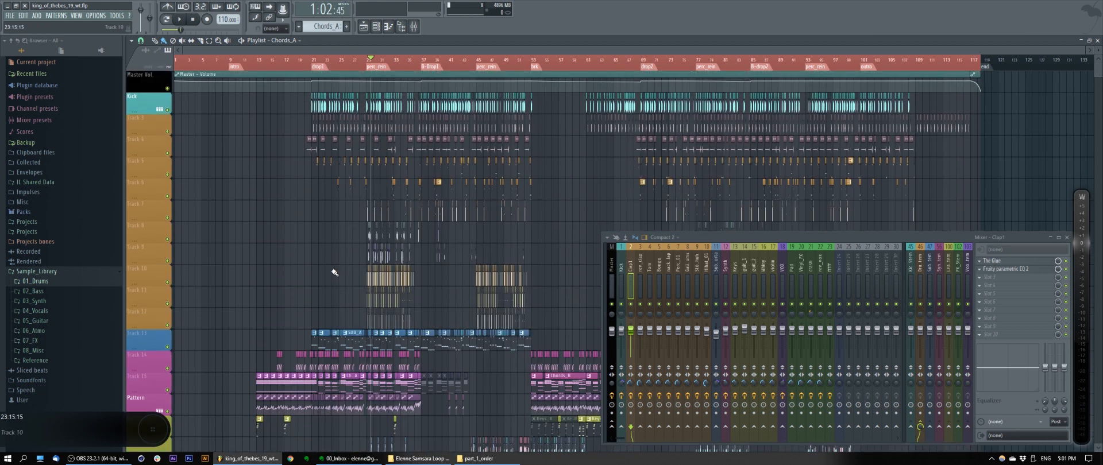
scroll(334, 272, "down", 12)
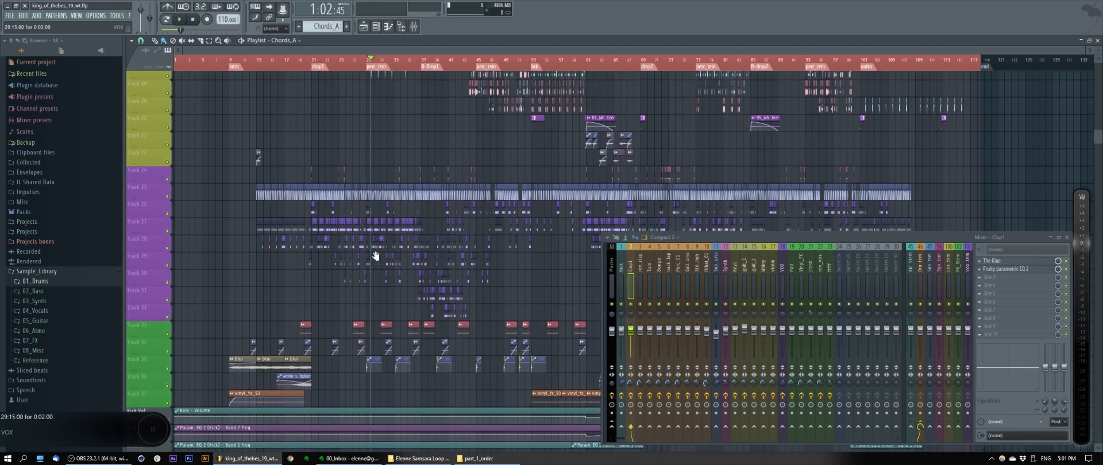
scroll(374, 233, "up", 8)
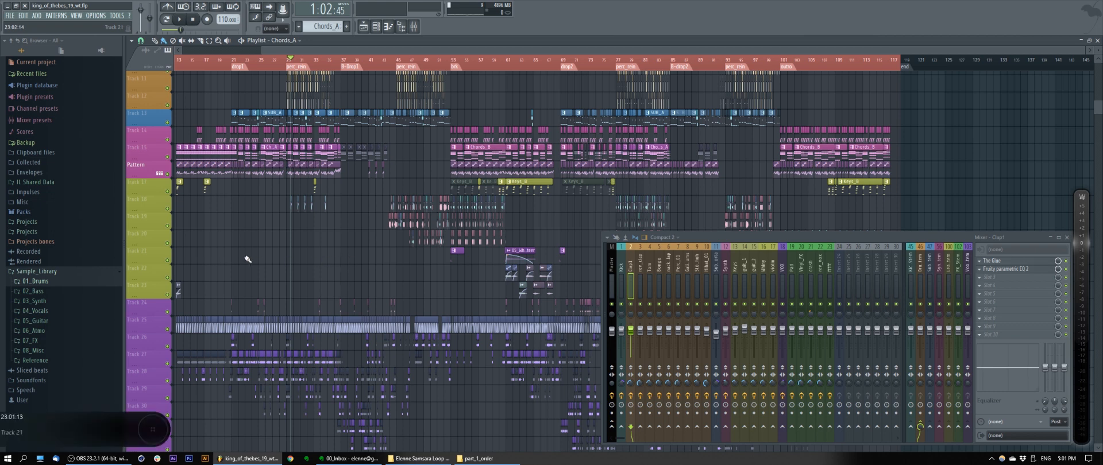
scroll(278, 257, "up", 3)
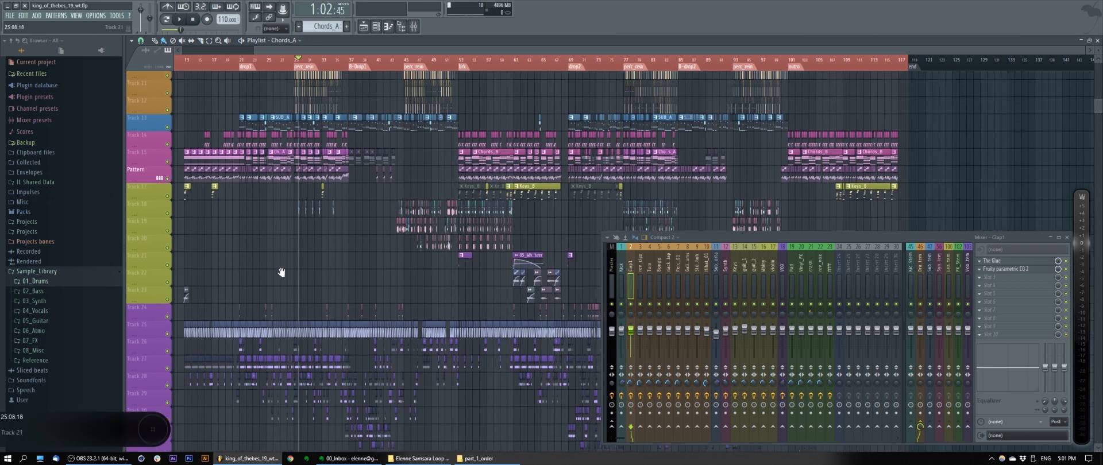
scroll(303, 307, "left", 2)
scroll(311, 296, "up", 2)
scroll(288, 310, "right", 3)
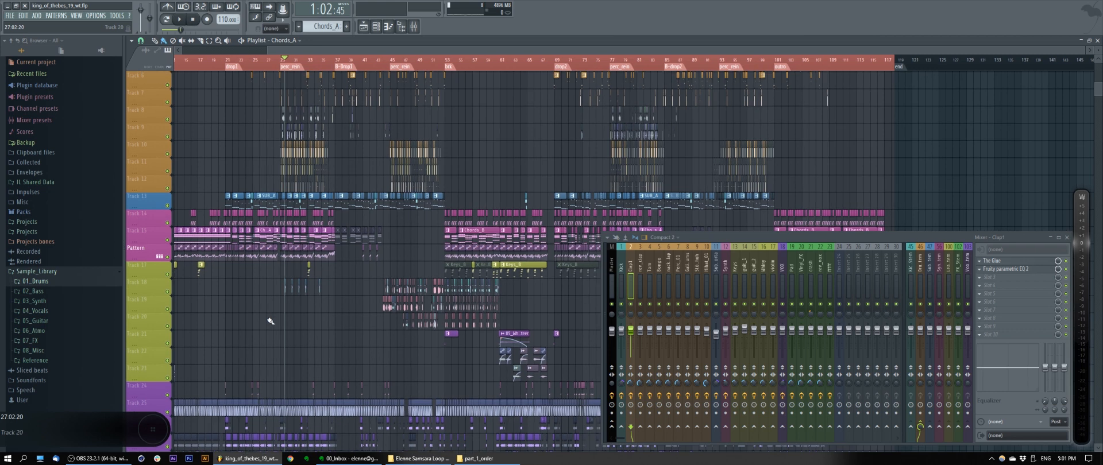